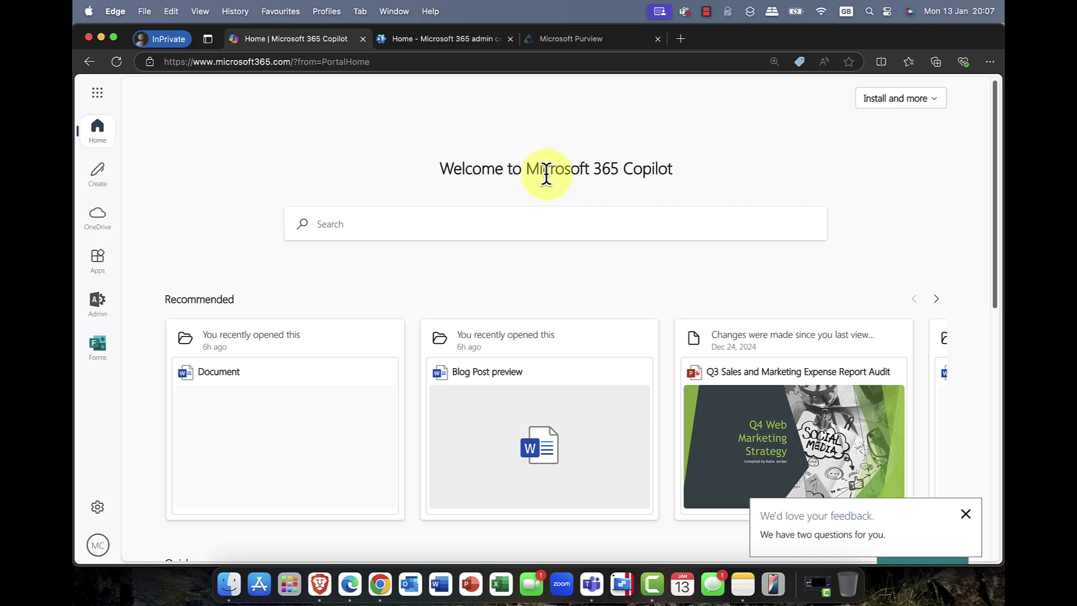
pyautogui.click(385, 226)
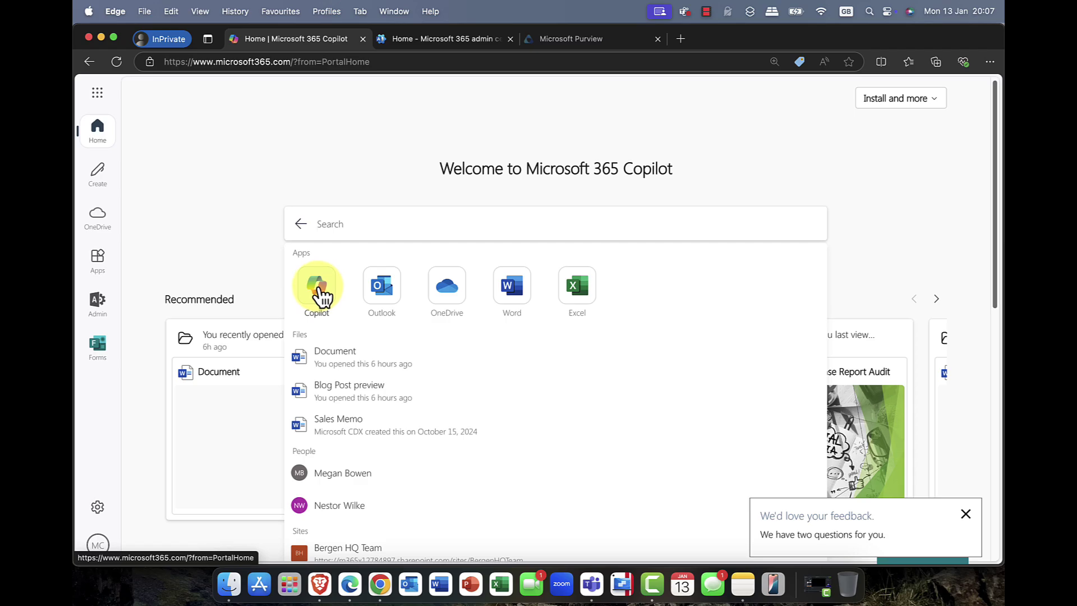
pyautogui.click(342, 150)
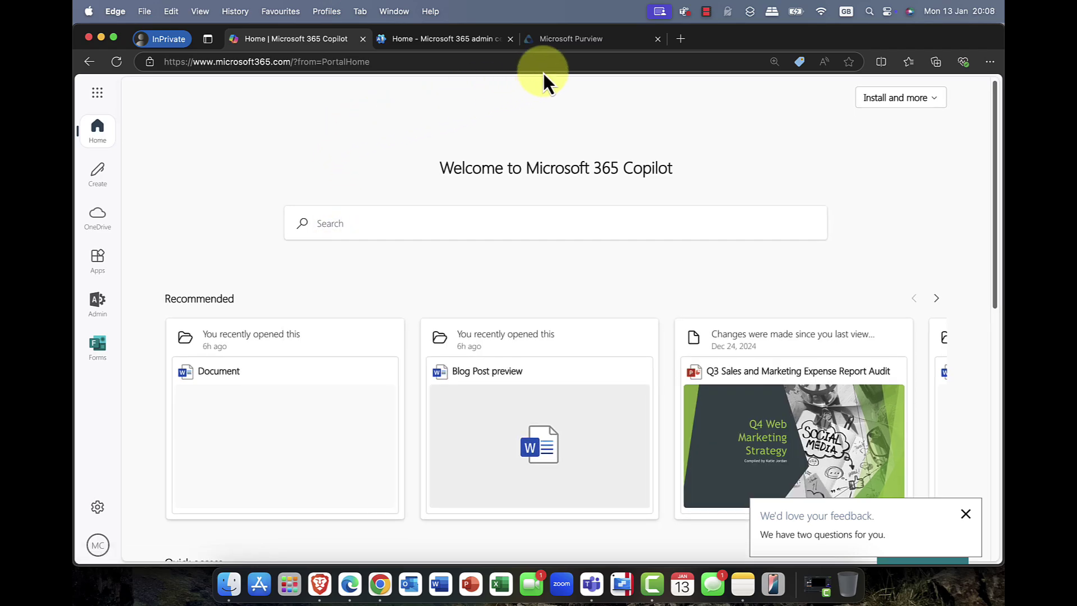
# Step: On the Microsoft Purview tab, open Data Security Posture Management (preview) from the Solutions list
pyautogui.click(579, 41)
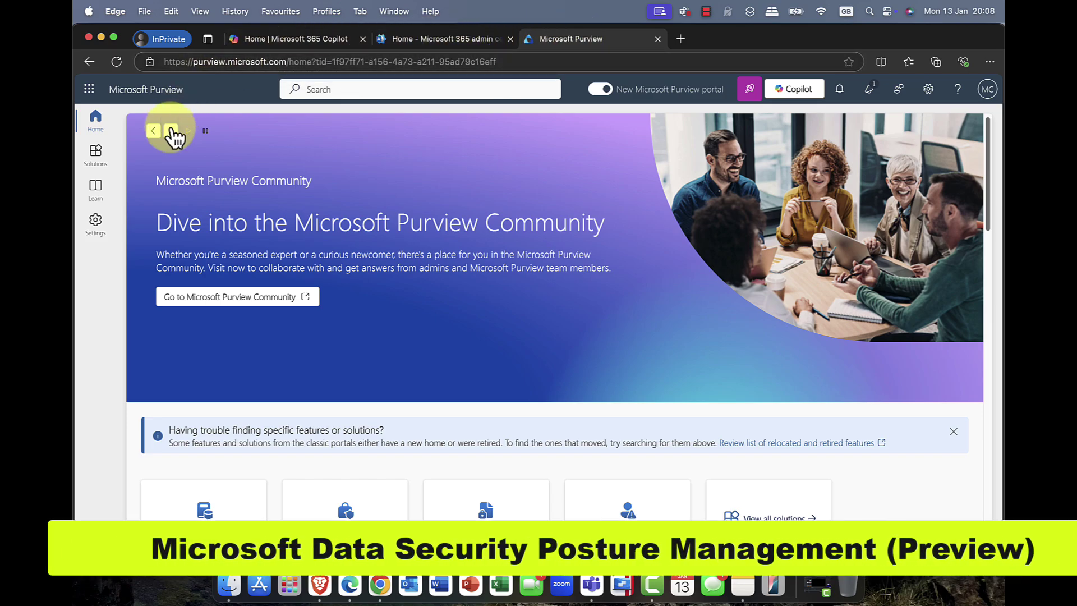
pyautogui.click(93, 158)
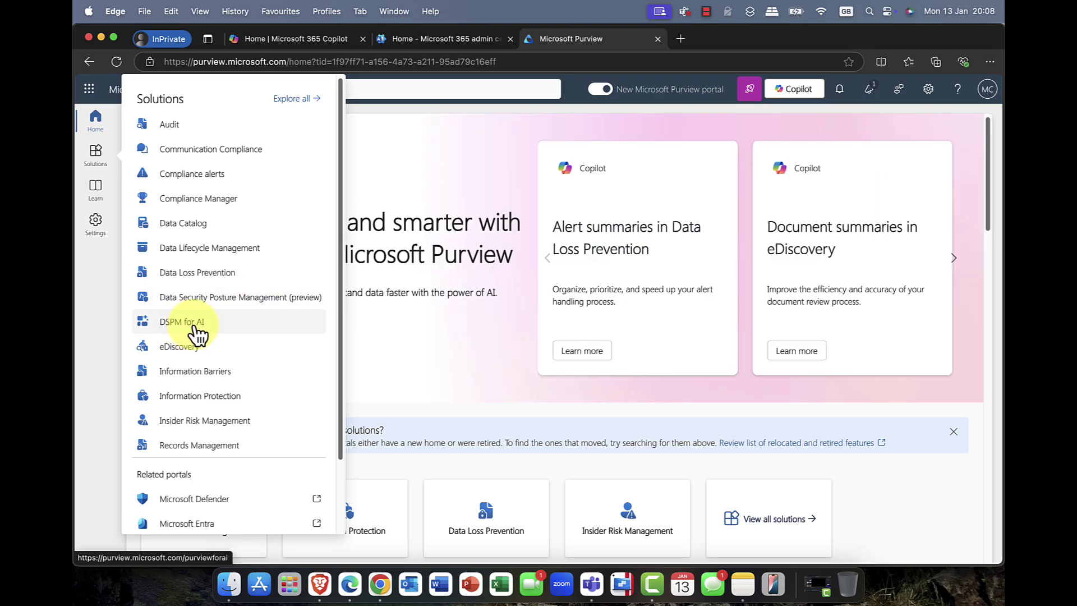
pyautogui.click(218, 300)
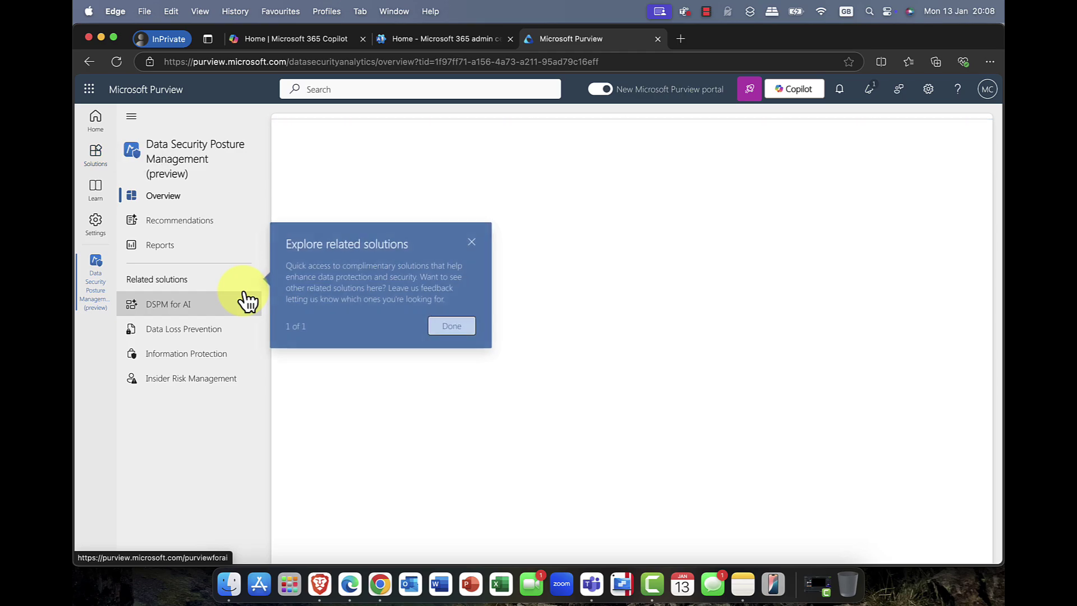
# Step: Close the Explore related solutions tip and scroll through the DSPM overview's recommendations and reports
pyautogui.click(474, 242)
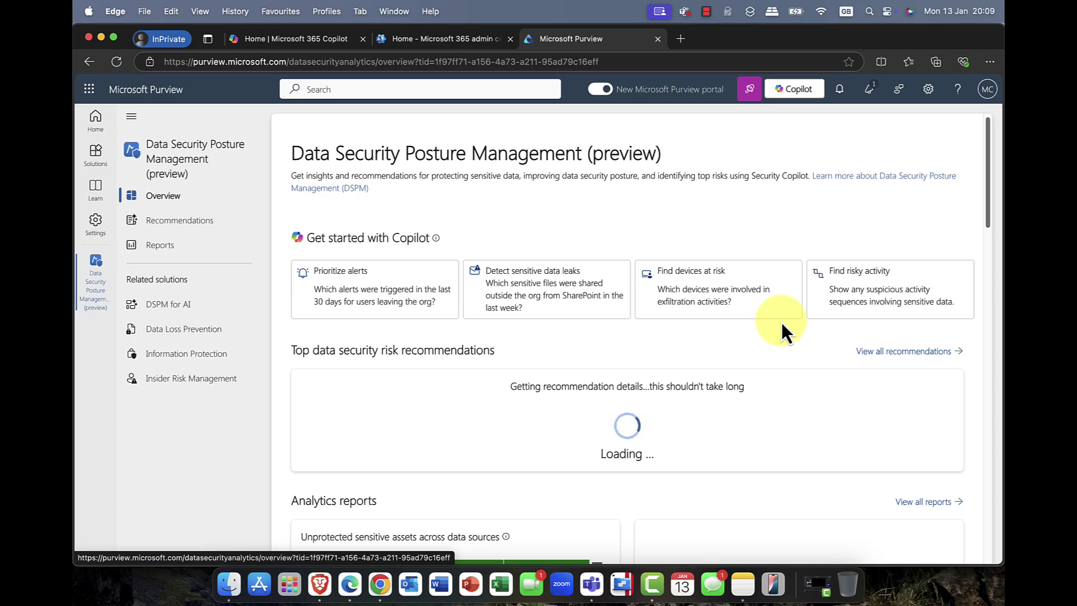
pyautogui.scroll(-5, 782, 326)
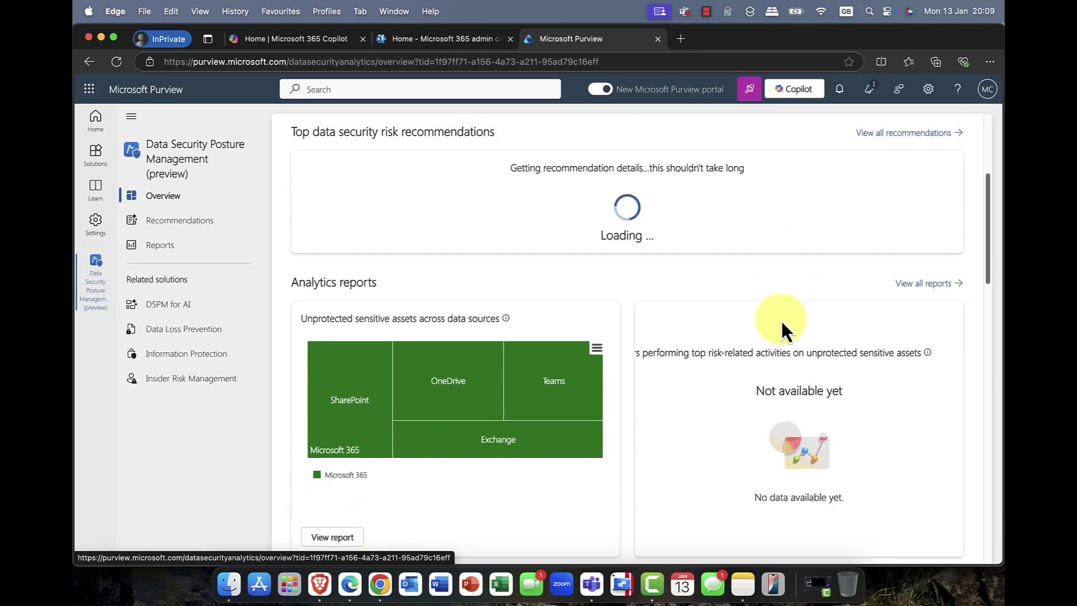
pyautogui.scroll(5, 783, 325)
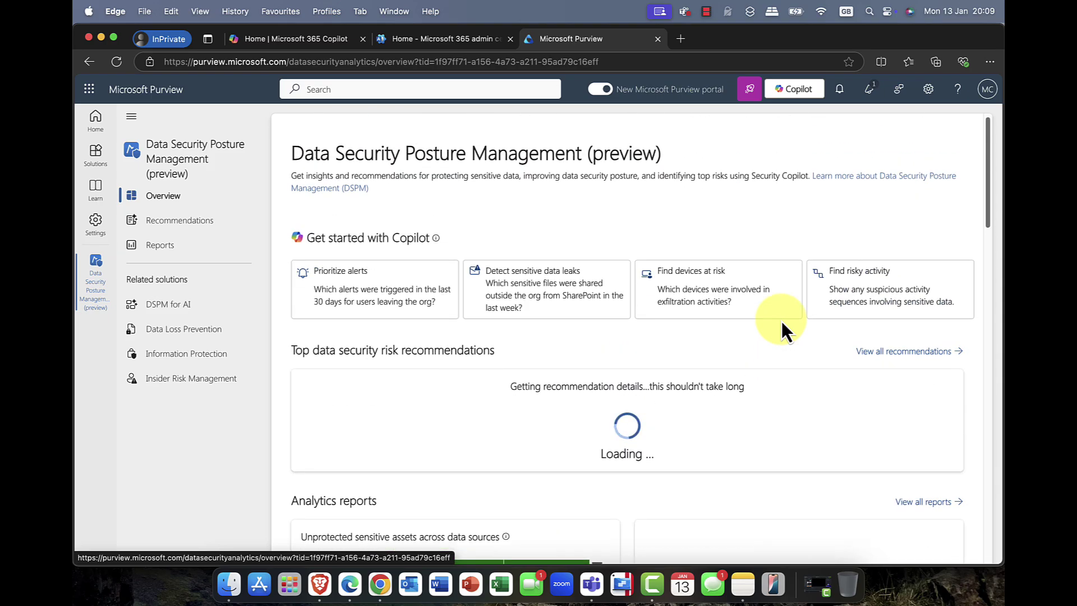
pyautogui.scroll(-7, 782, 318)
pyautogui.scroll(-8, 782, 317)
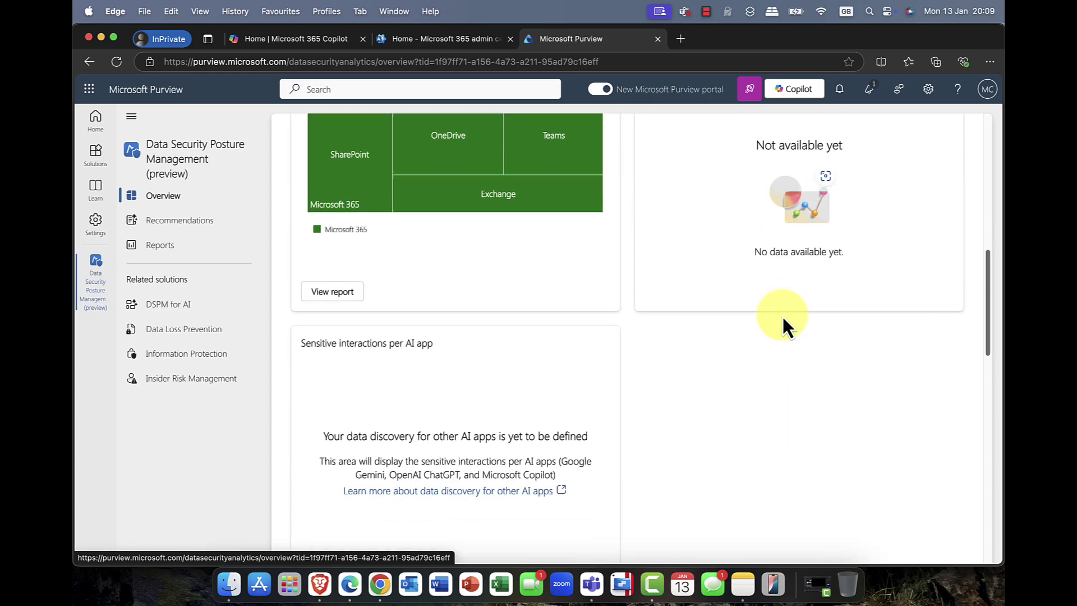
pyautogui.scroll(8, 782, 316)
pyautogui.scroll(8, 785, 317)
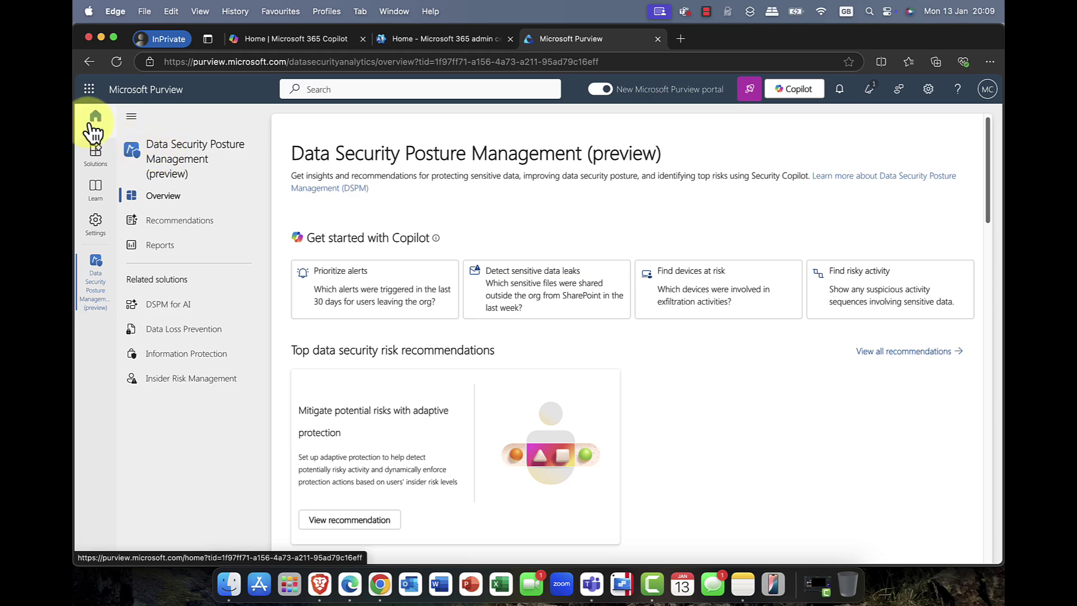
# Step: Open the Purview Solutions list and close it, twice over
pyautogui.click(95, 153)
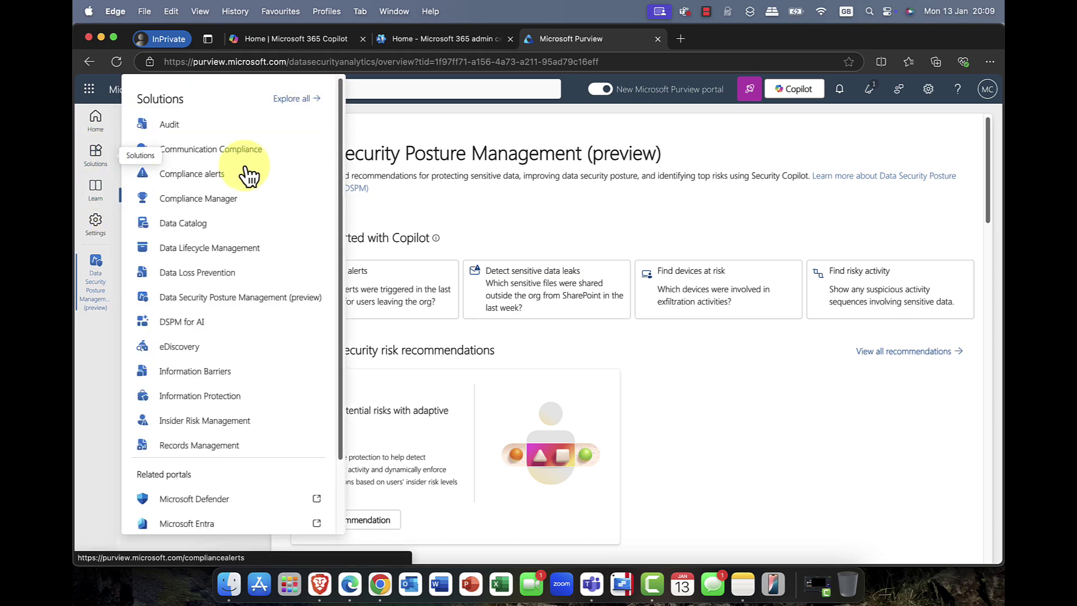
pyautogui.click(527, 198)
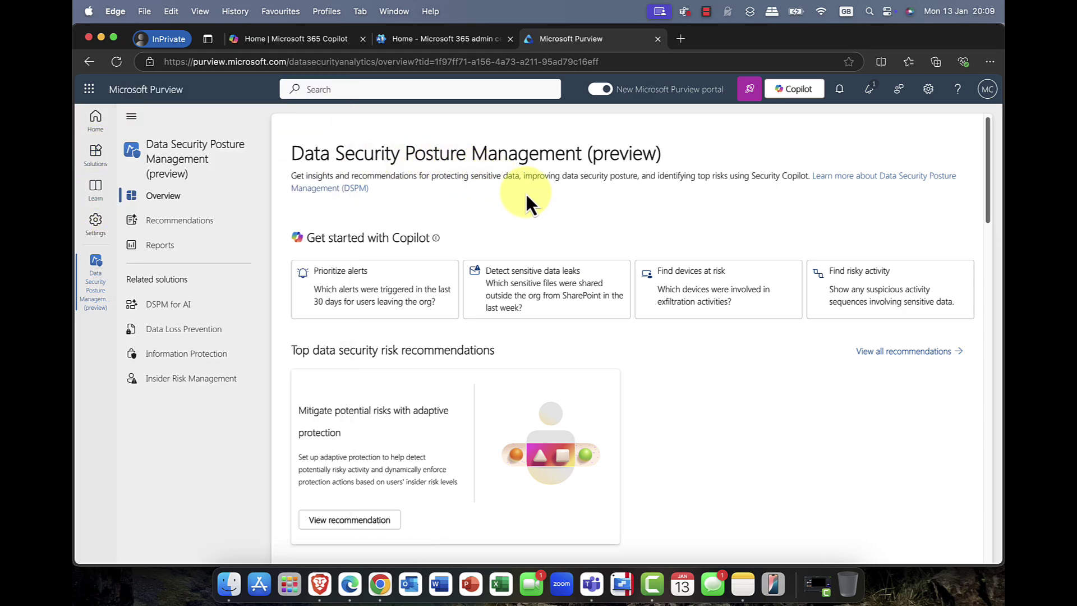
pyautogui.click(99, 153)
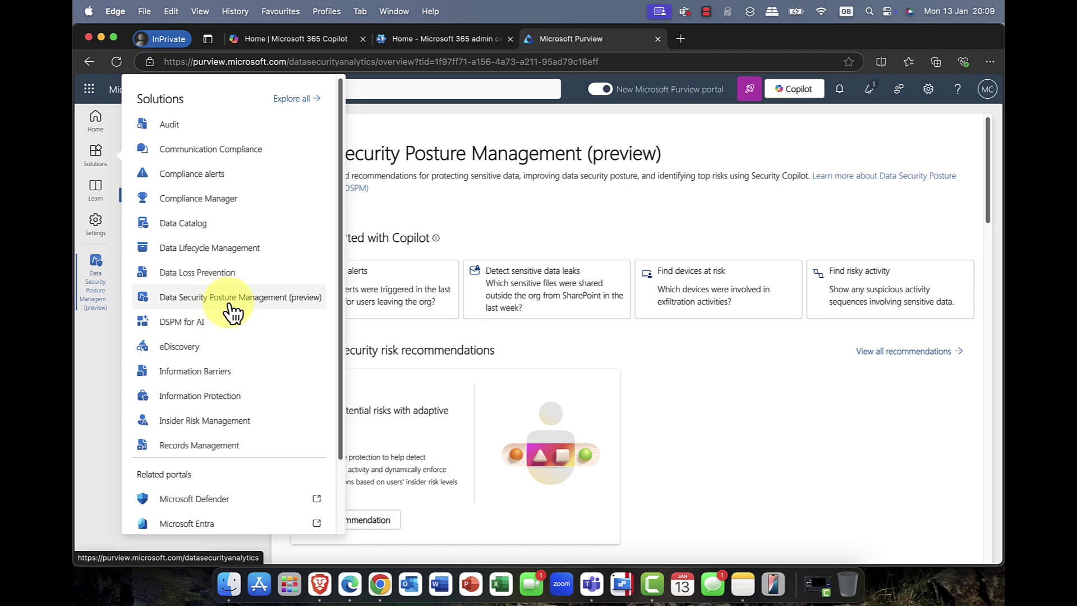
pyautogui.click(512, 203)
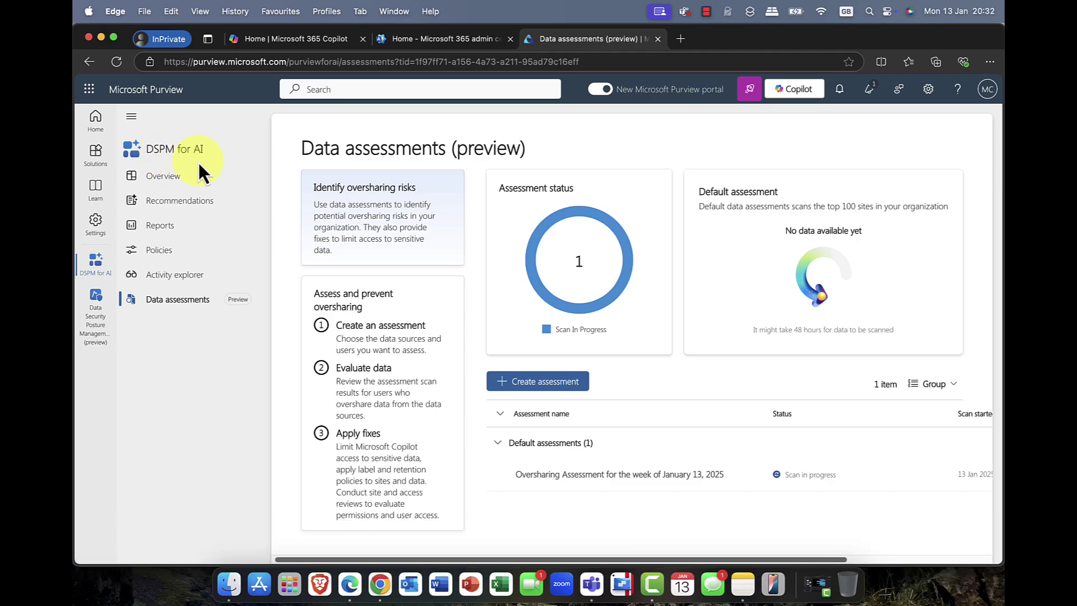
# Step: Create the 'Sales Assessment101' assessment for all users and SharePoint sites, then save and run it
pyautogui.click(524, 382)
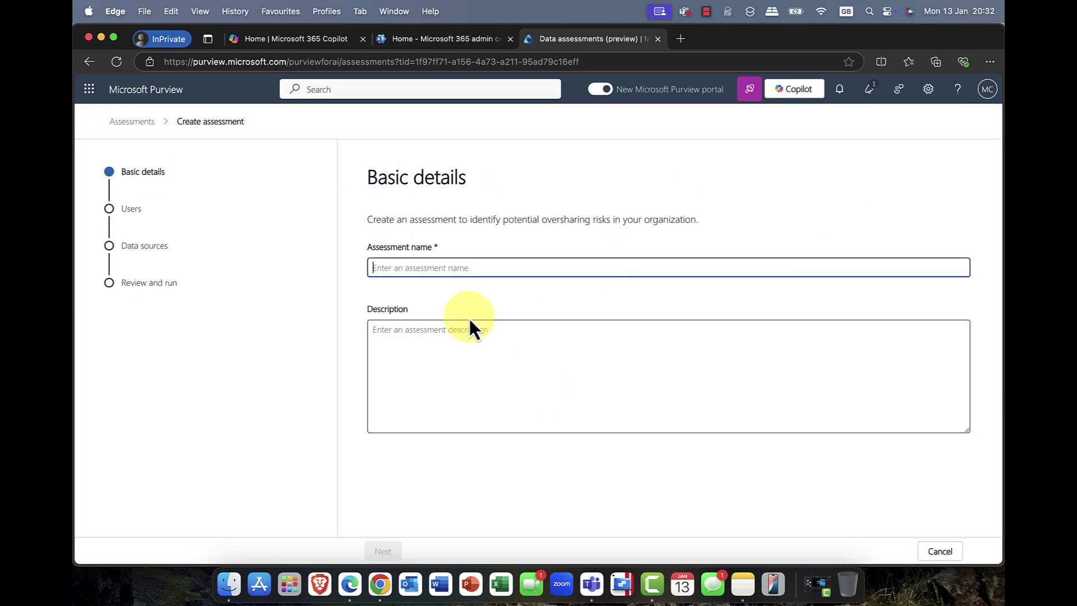
pyautogui.rightClick(453, 270)
pyautogui.click(489, 372)
pyautogui.click(378, 550)
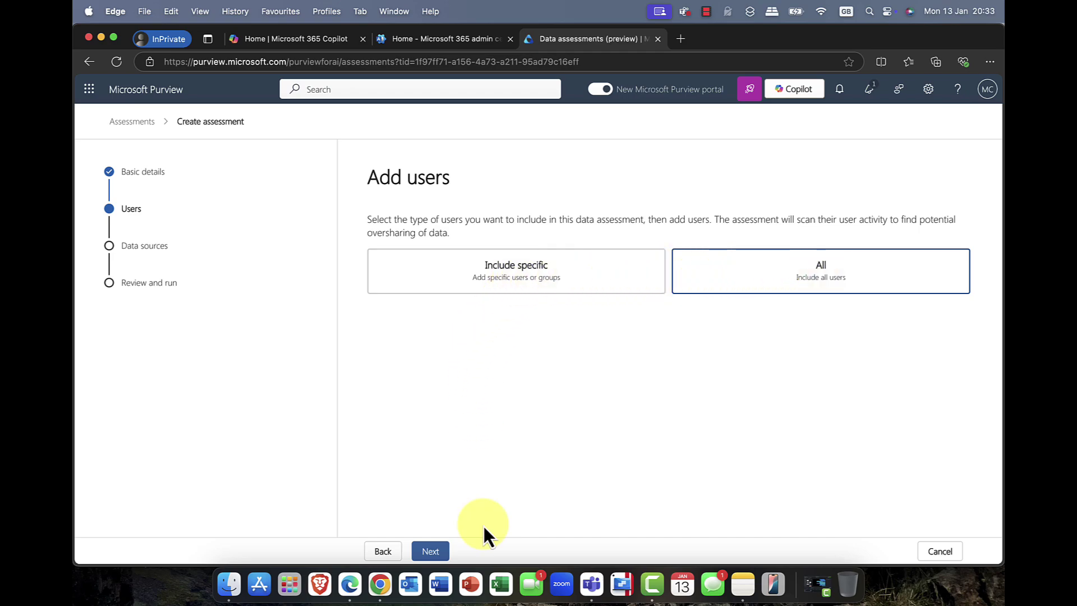
pyautogui.click(432, 553)
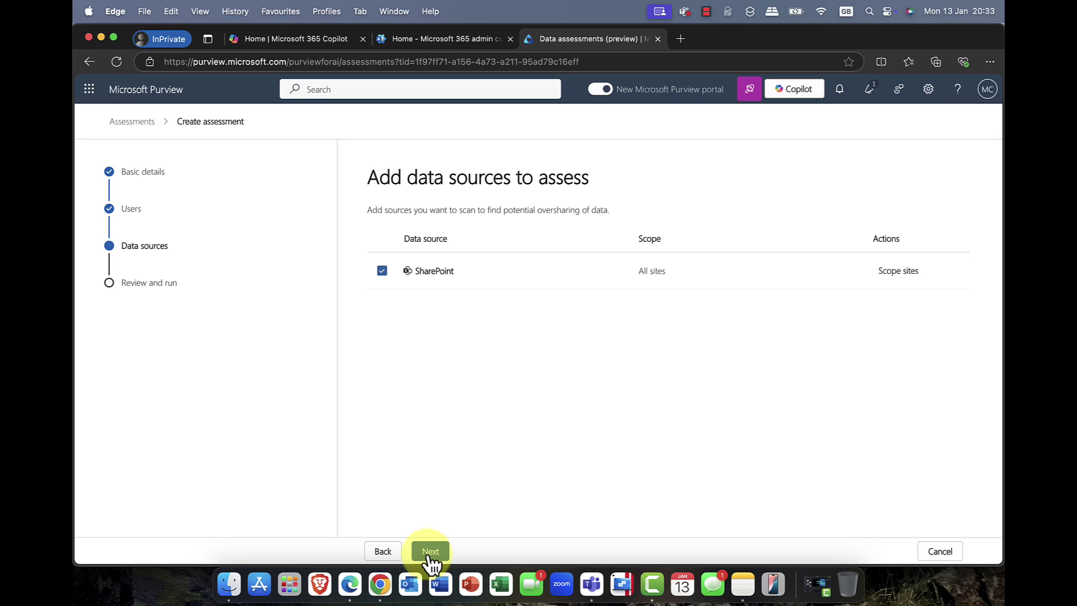
pyautogui.click(430, 552)
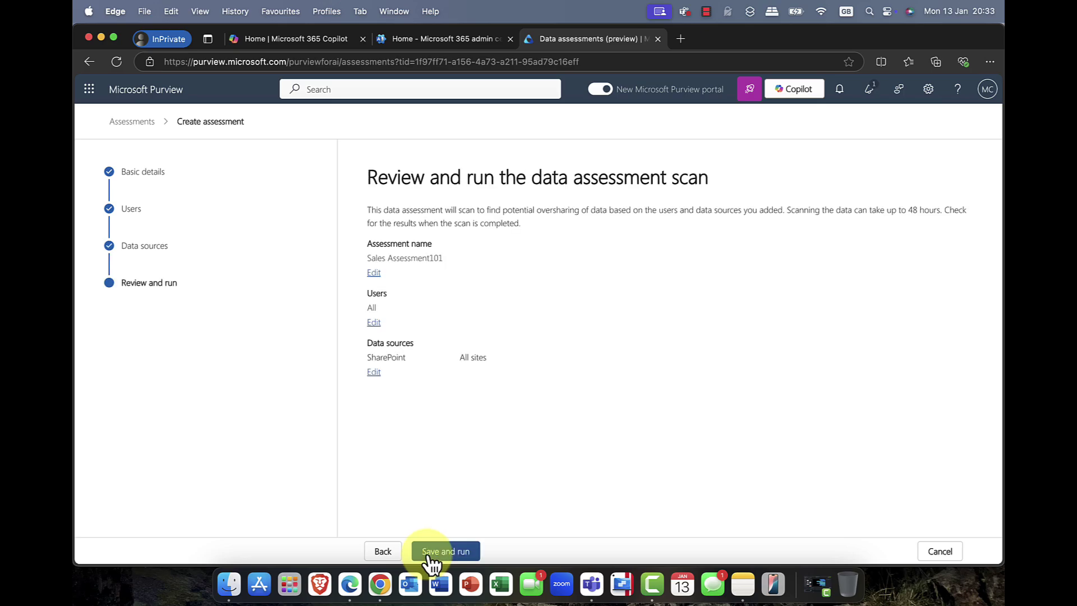
pyautogui.click(430, 557)
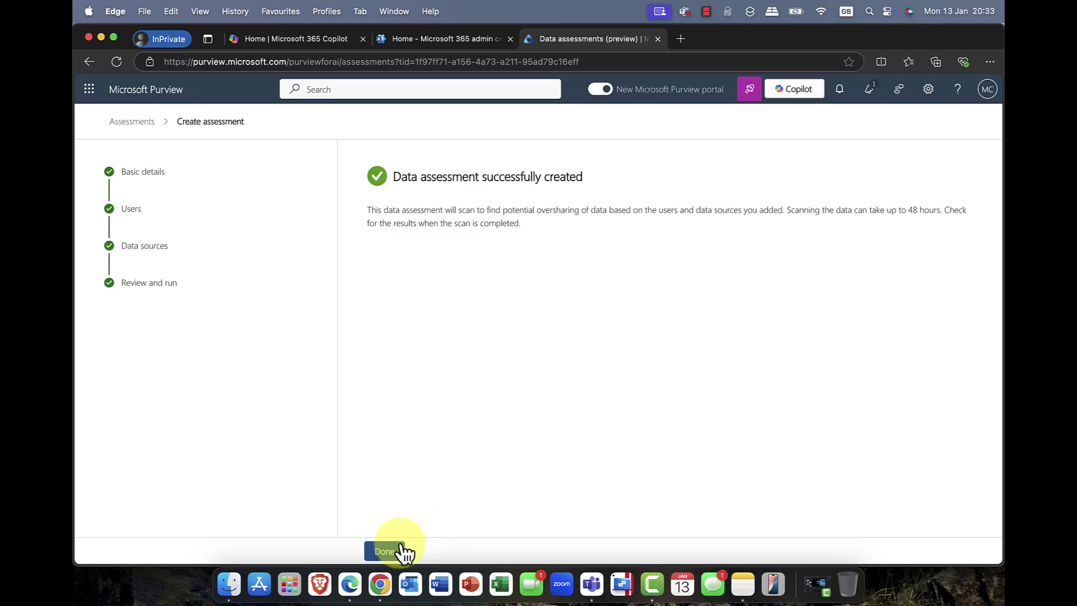
pyautogui.click(385, 551)
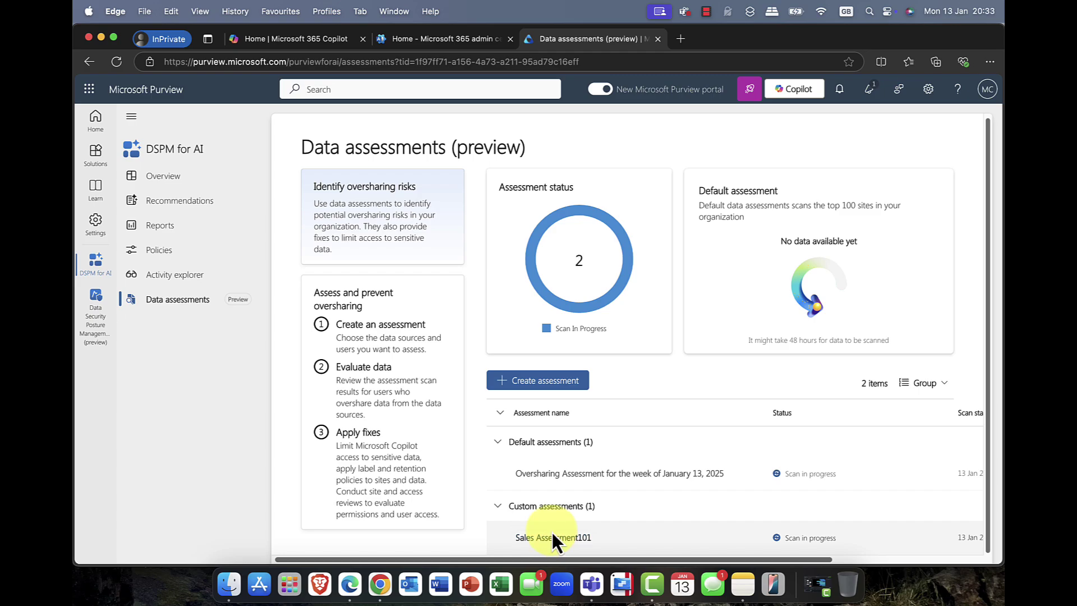
# Step: Open the Oversharing Assessment for the week of January 13, 2025 and scroll its details
pyautogui.click(566, 471)
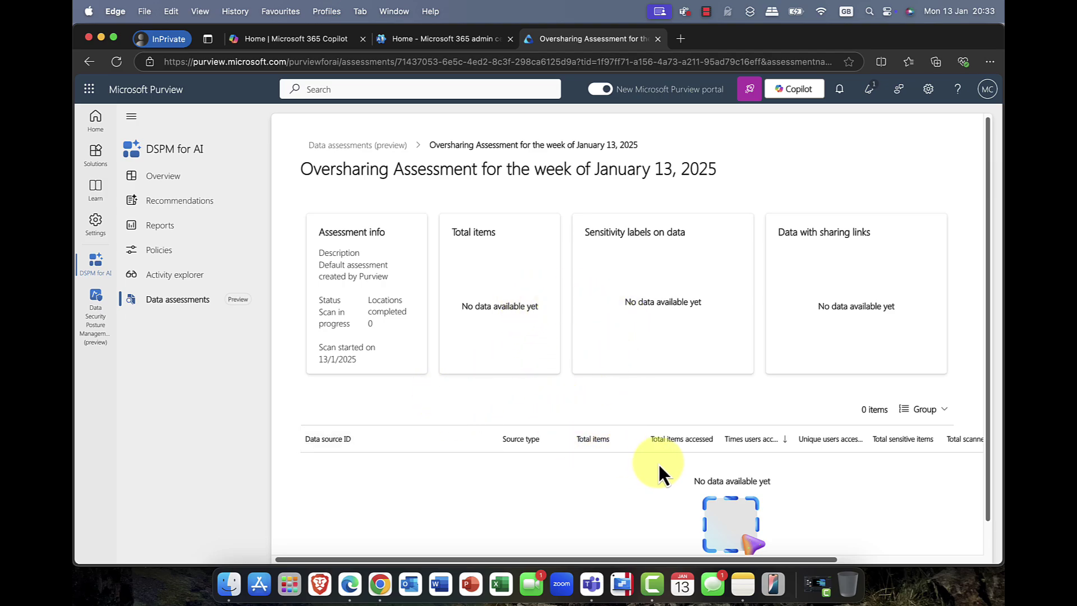
pyautogui.scroll(-1, 660, 467)
pyautogui.scroll(1, 657, 462)
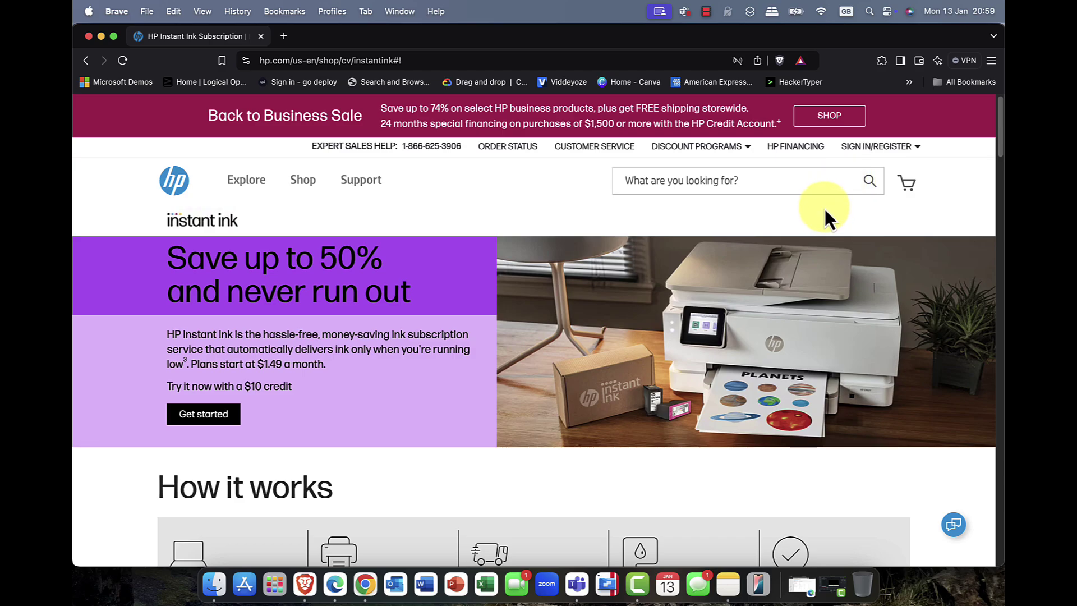
pyautogui.scroll(-1, 824, 219)
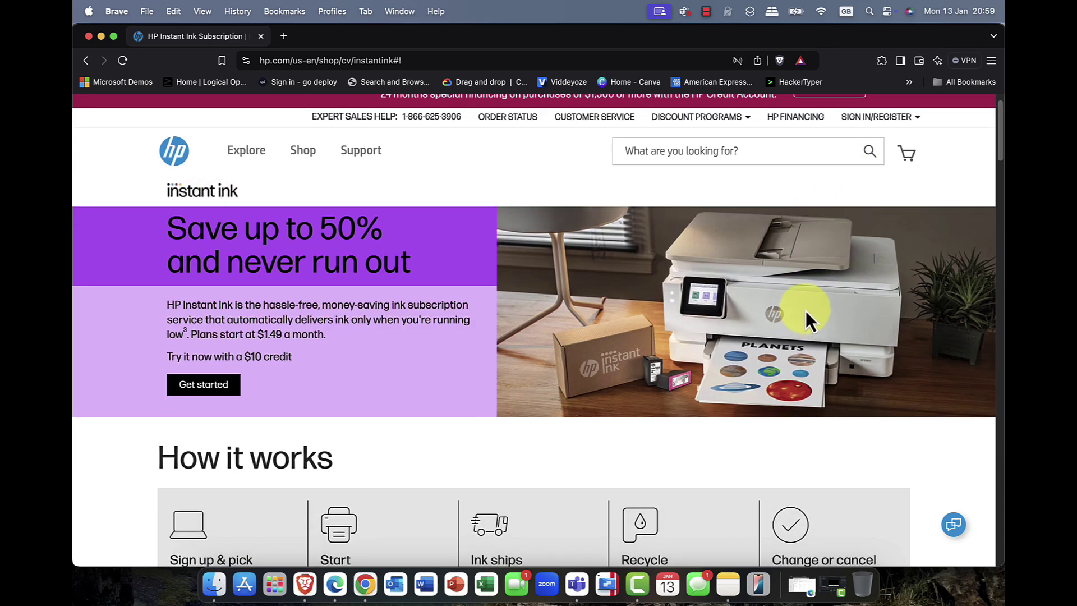
pyautogui.scroll(-5, 799, 298)
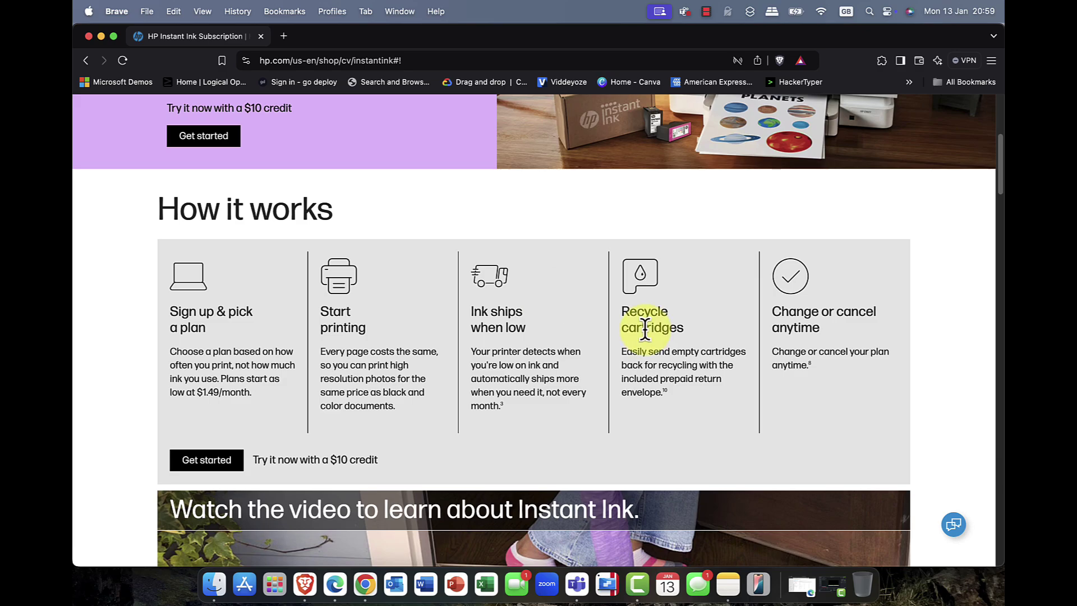
pyautogui.scroll(-5, 645, 330)
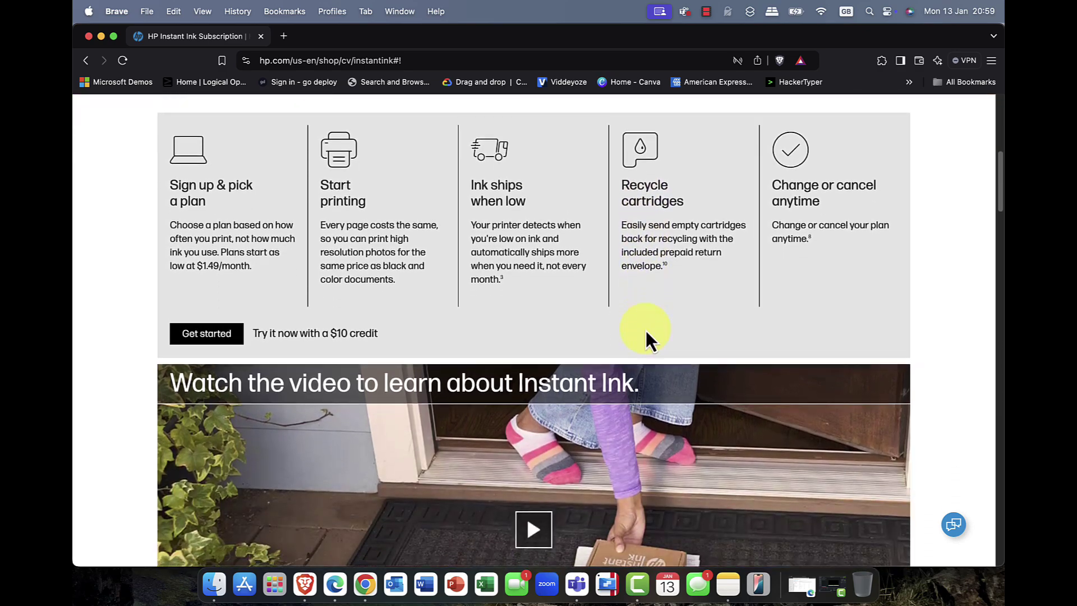
pyautogui.scroll(-7, 645, 331)
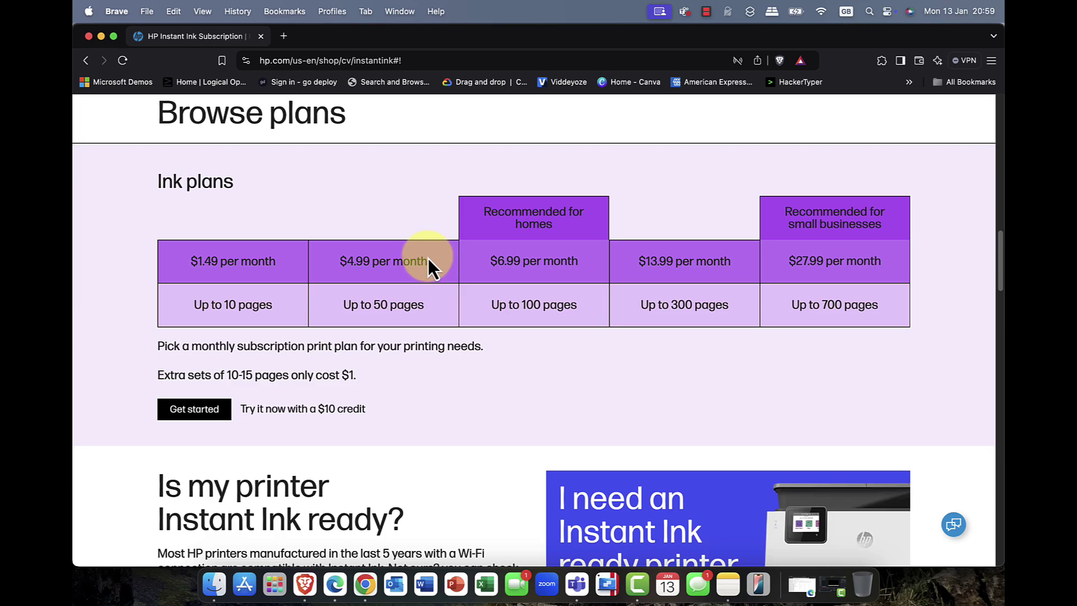
pyautogui.scroll(1, 428, 259)
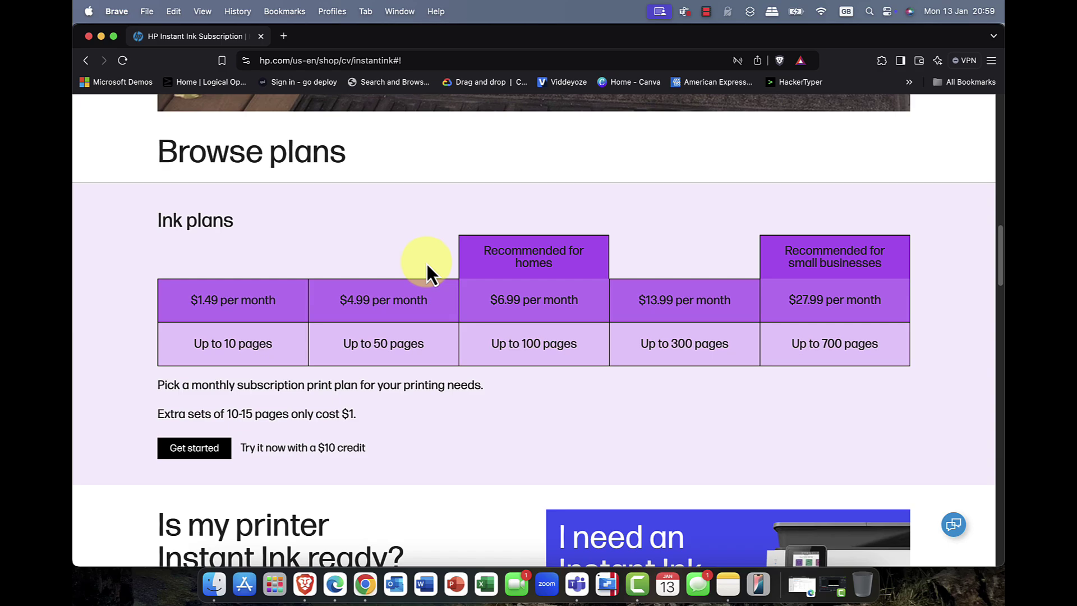
pyautogui.scroll(10, 426, 263)
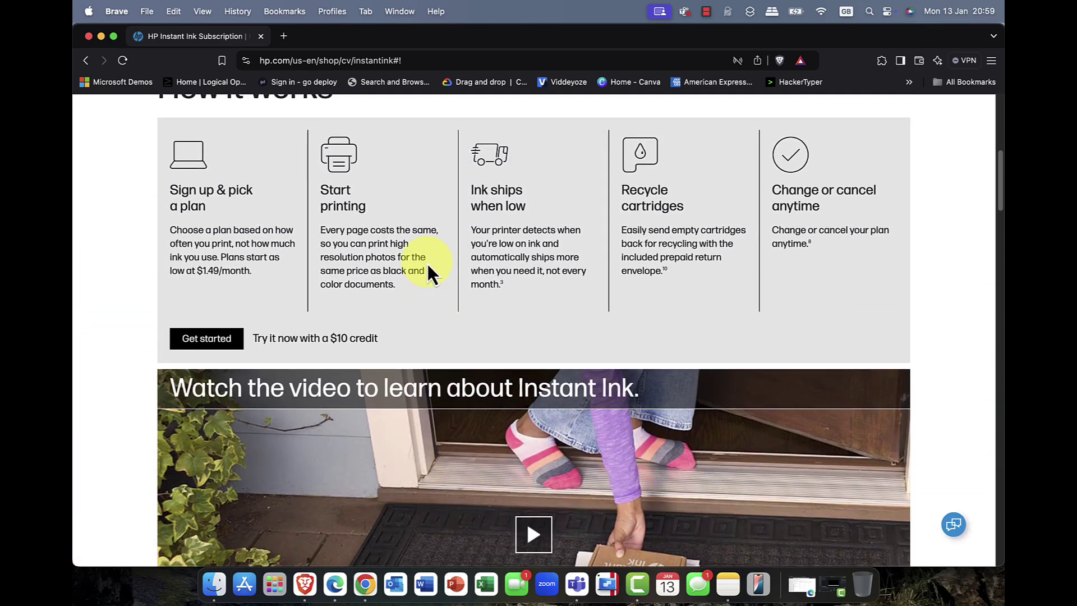
pyautogui.scroll(-2, 427, 264)
pyautogui.scroll(10, 427, 264)
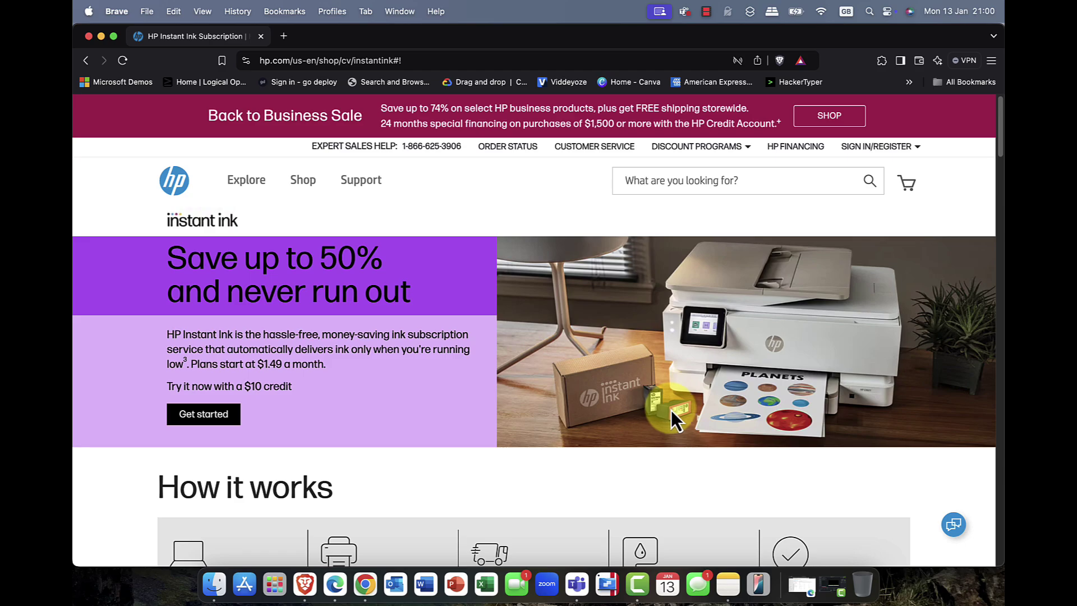
# Step: Expand the Disclaimer notes in the Instant Ink page footer, then scroll back up the page
pyautogui.scroll(-10, 671, 409)
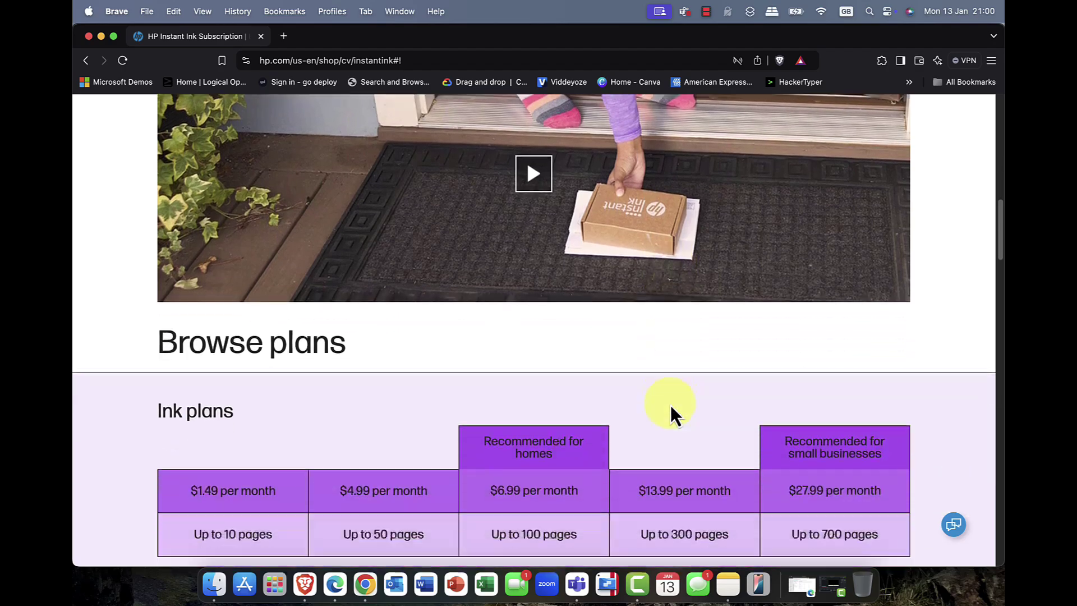
pyautogui.scroll(-20, 670, 403)
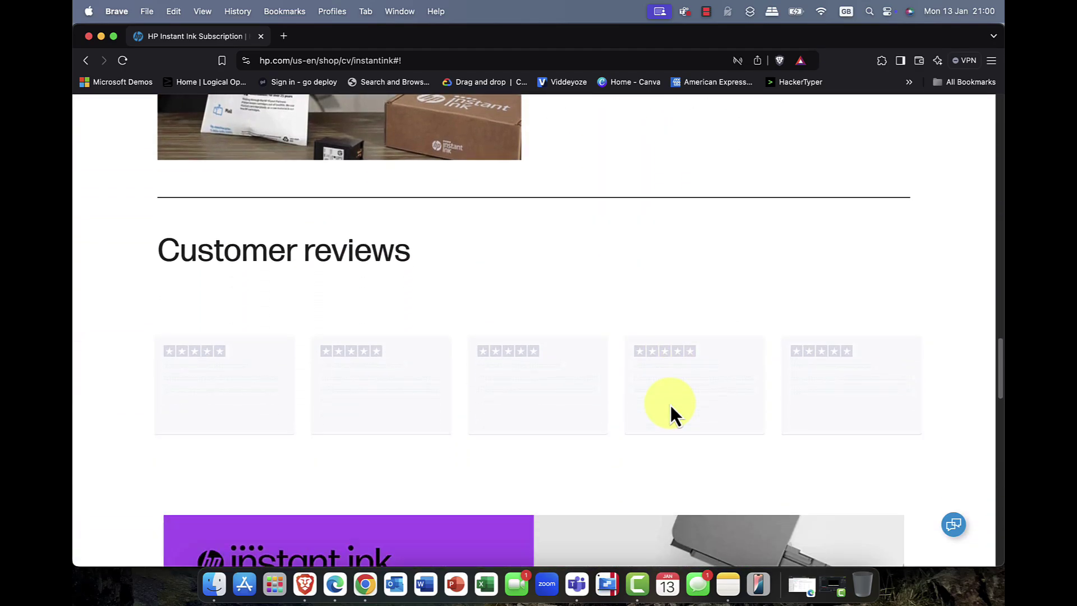
pyautogui.scroll(-20, 669, 403)
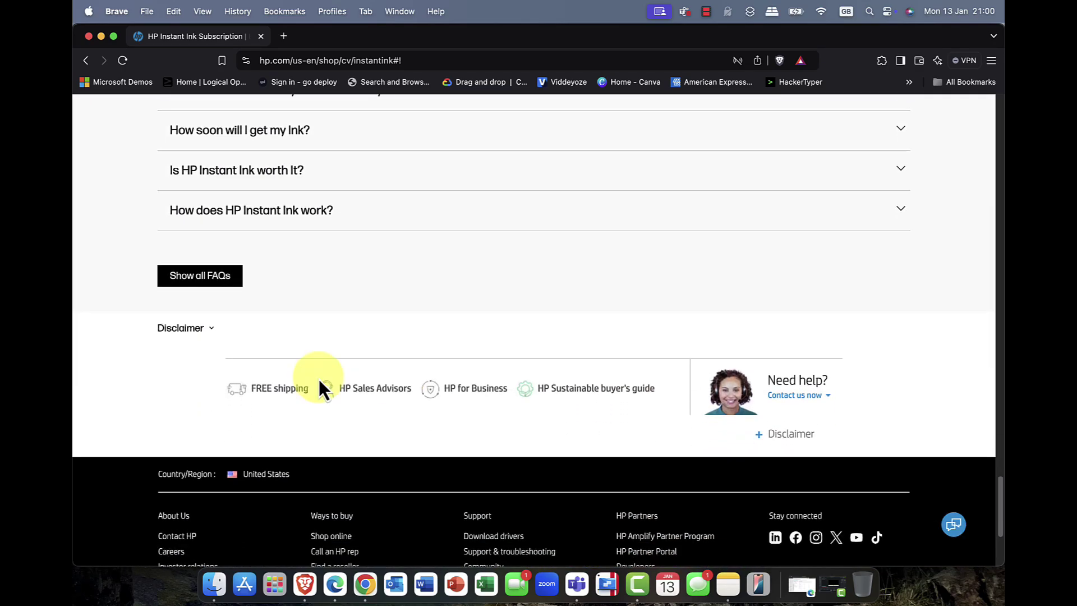
pyautogui.click(187, 311)
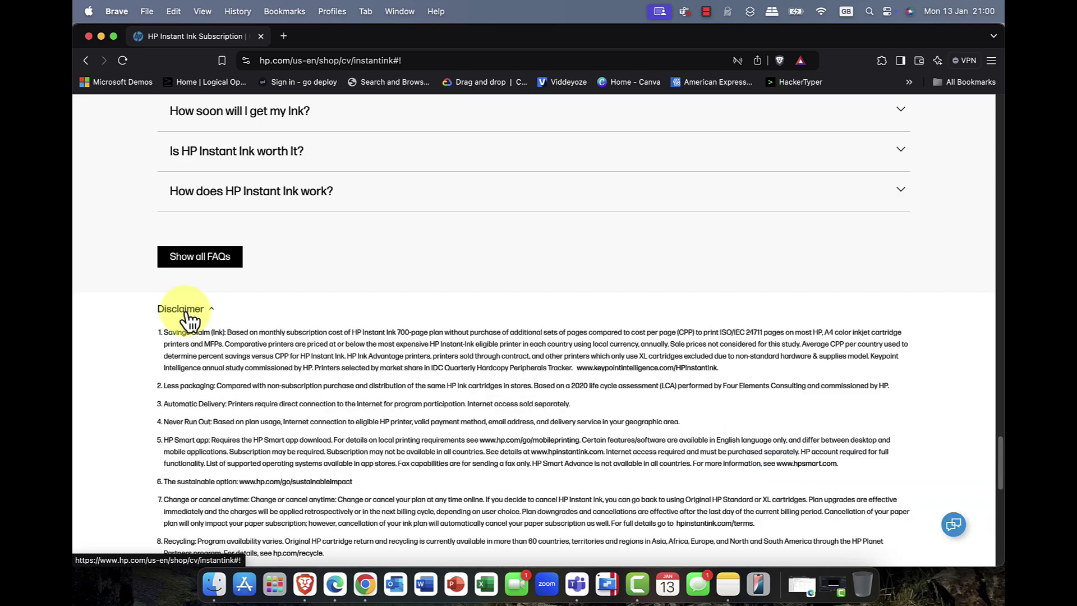
pyautogui.scroll(10, 188, 314)
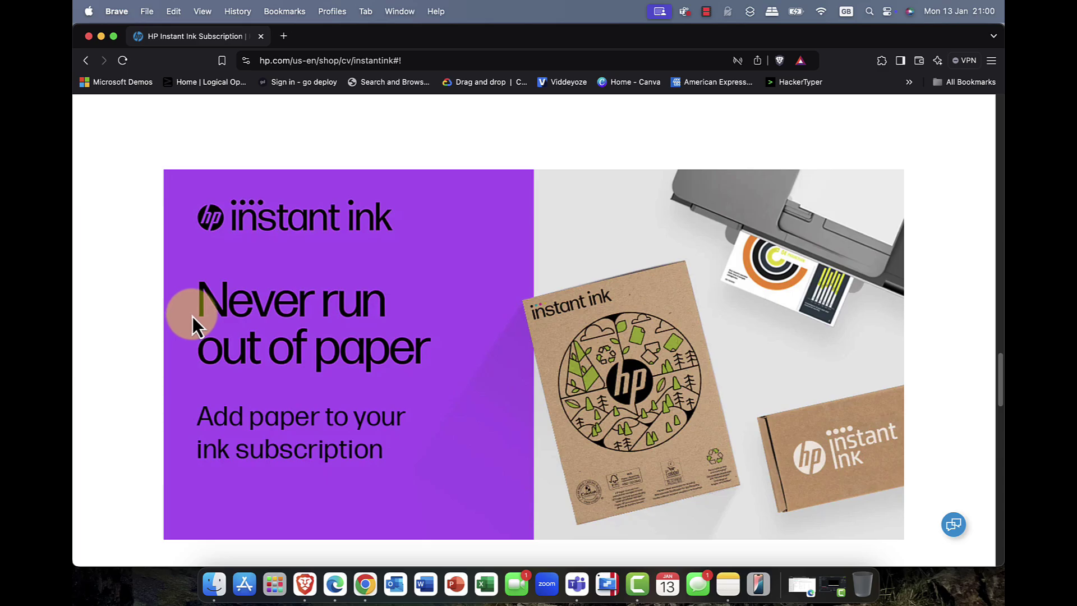
pyautogui.scroll(20, 193, 316)
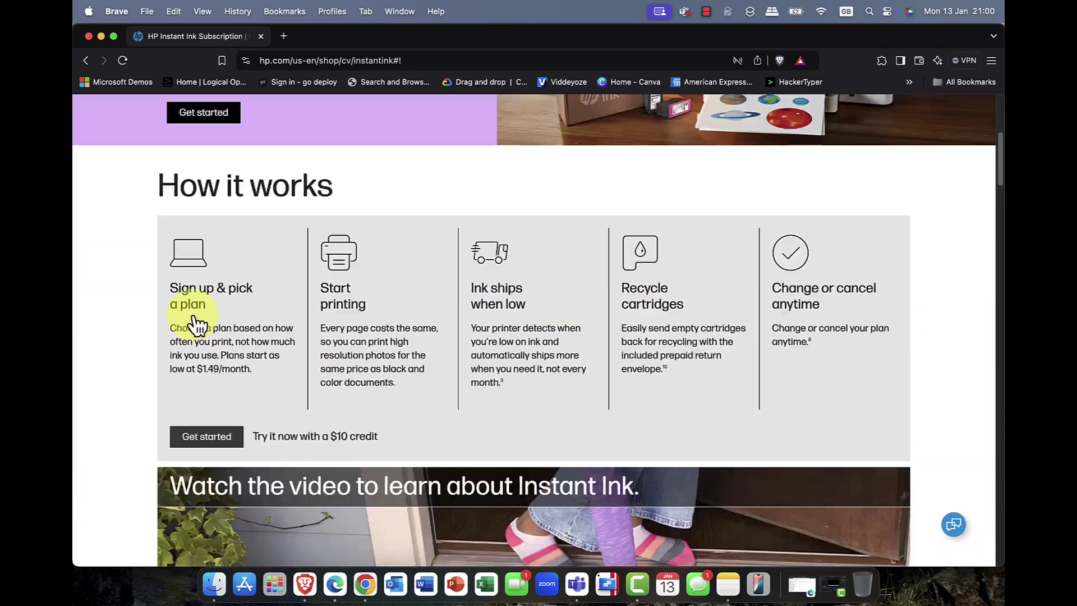
pyautogui.scroll(5, 193, 317)
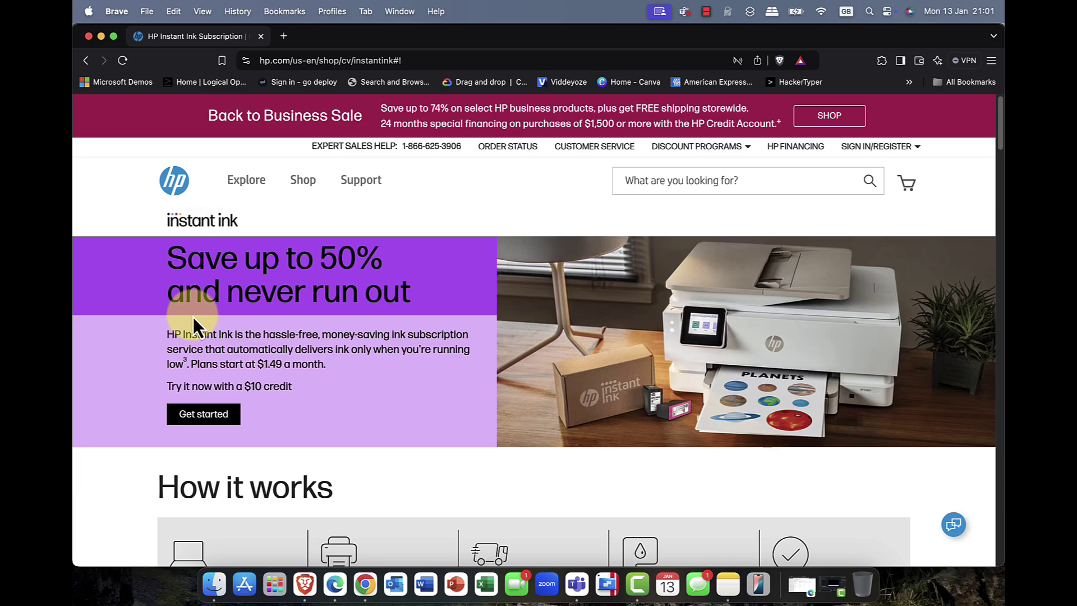
pyautogui.scroll(-3, 193, 318)
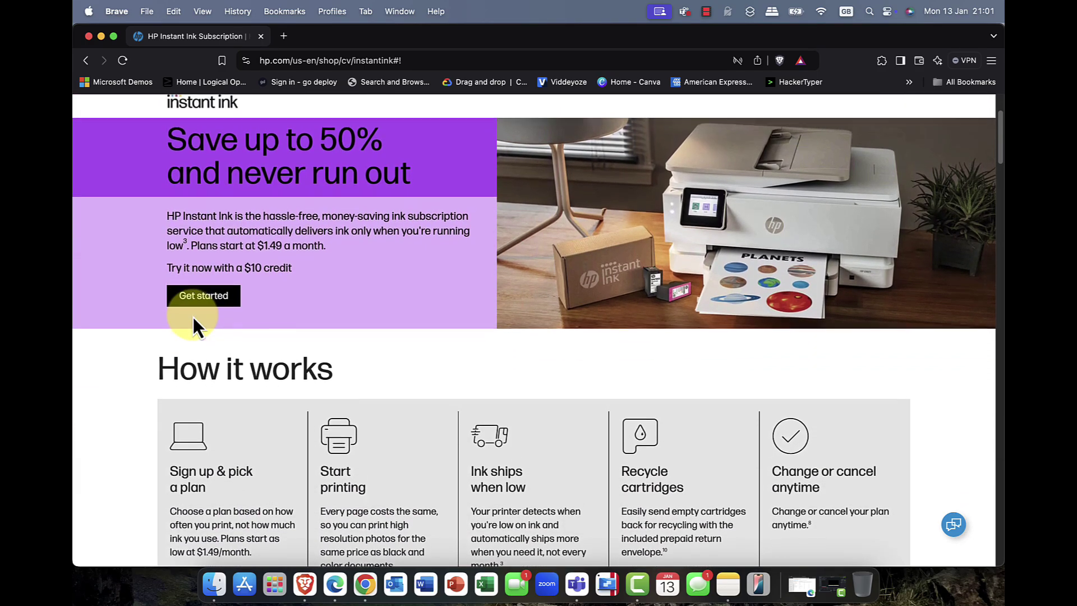
pyautogui.scroll(-4, 193, 318)
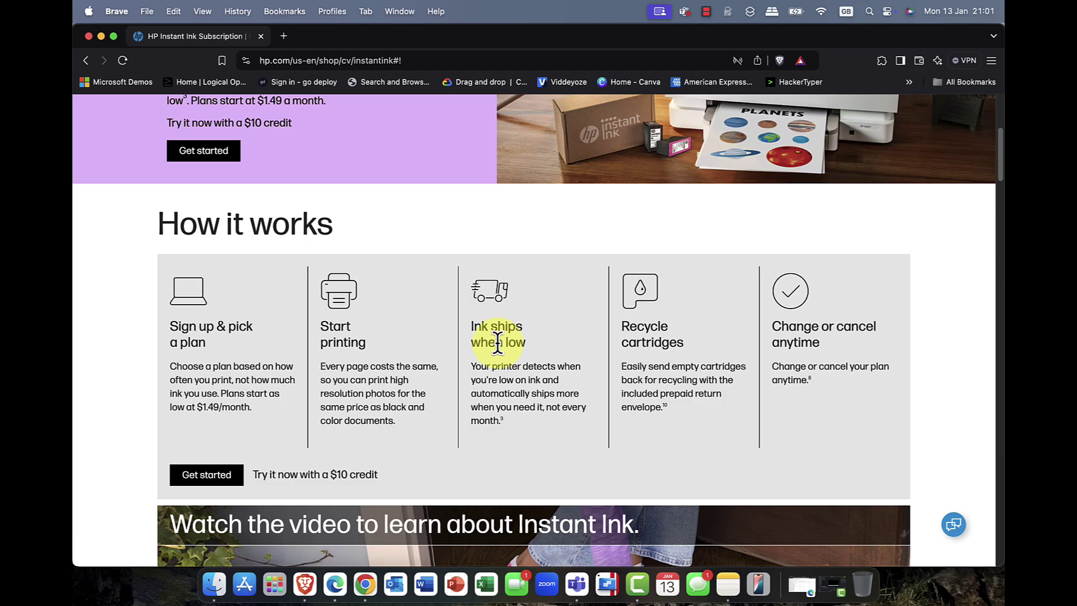
pyautogui.scroll(7, 498, 343)
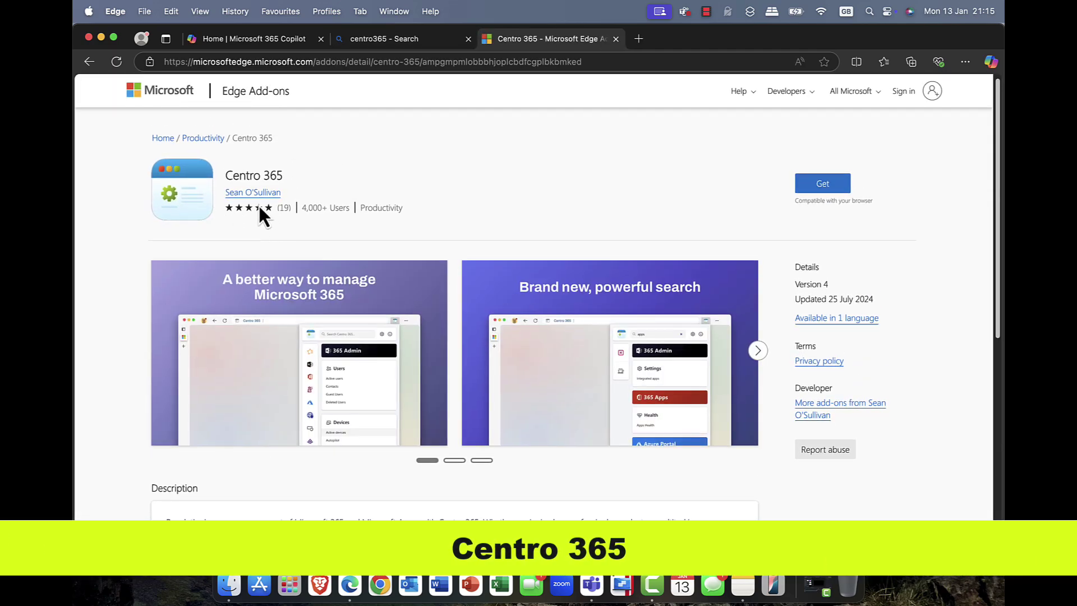
# Step: Add the Centro 365 extension to Edge and close the extension-added notice
pyautogui.click(822, 183)
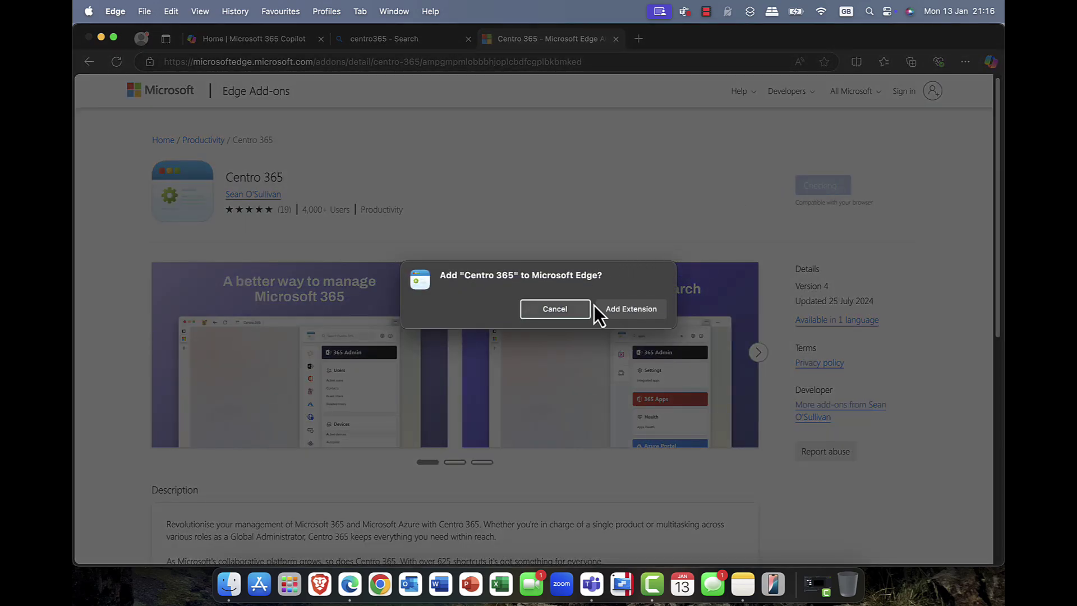
pyautogui.click(638, 308)
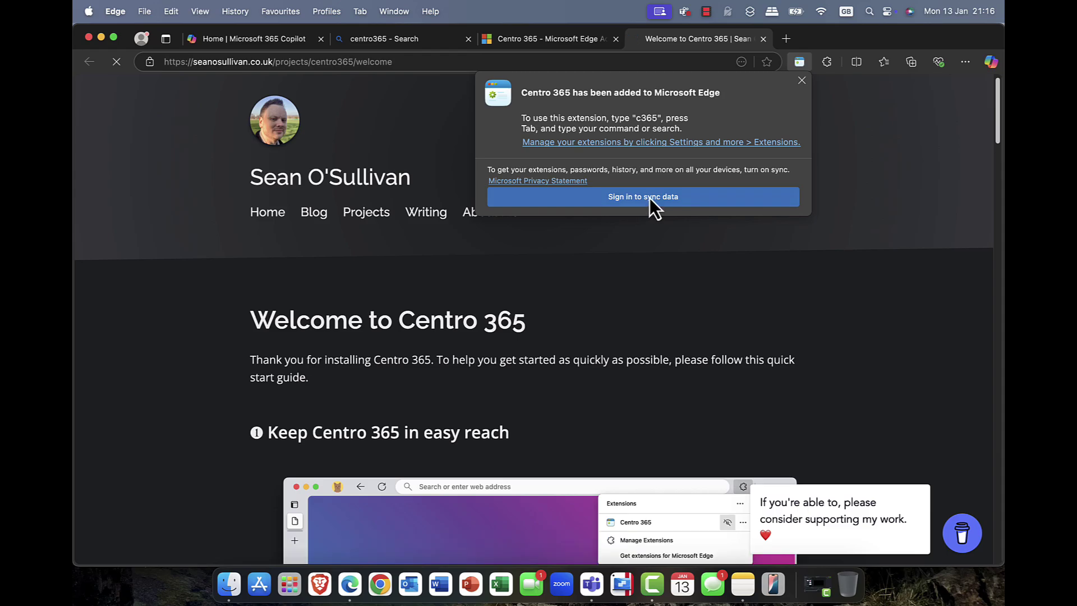
pyautogui.click(605, 236)
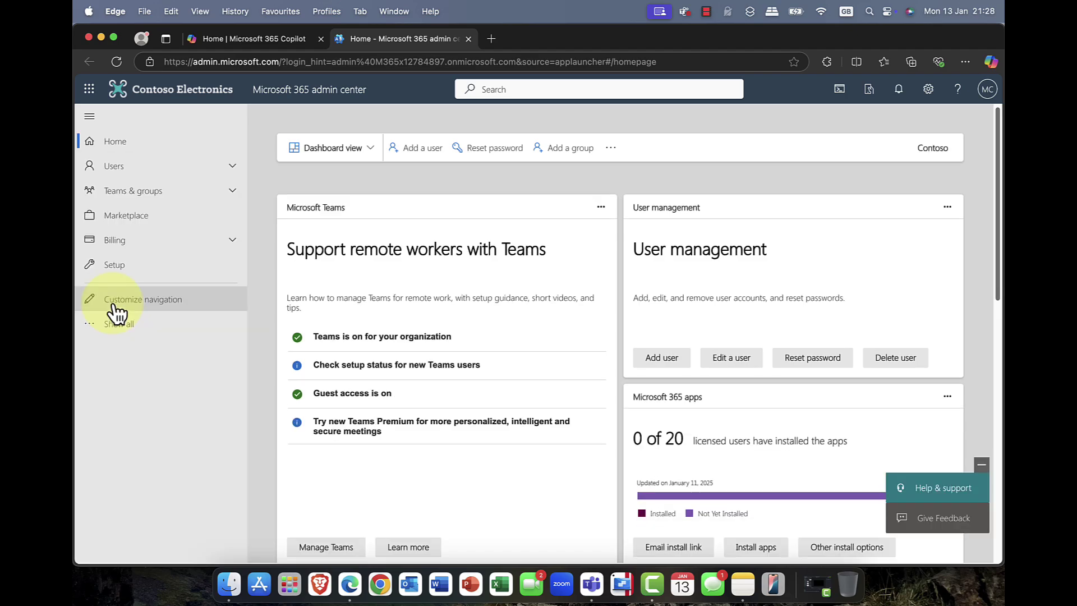
# Step: Expand the admin center navigation with Show all and scroll through the full list
pyautogui.click(120, 325)
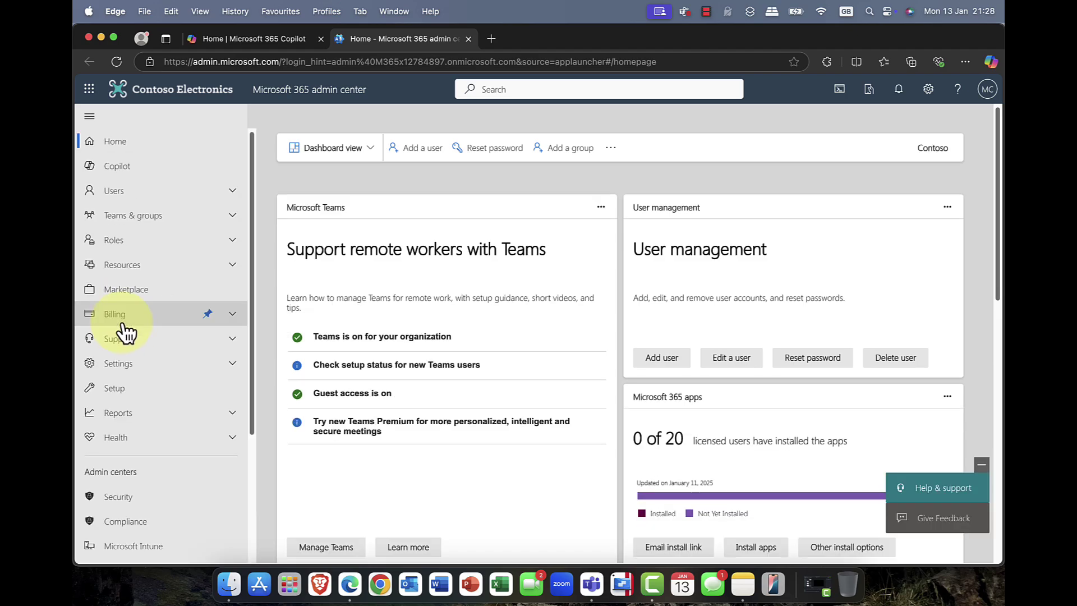
pyautogui.scroll(-3, 126, 328)
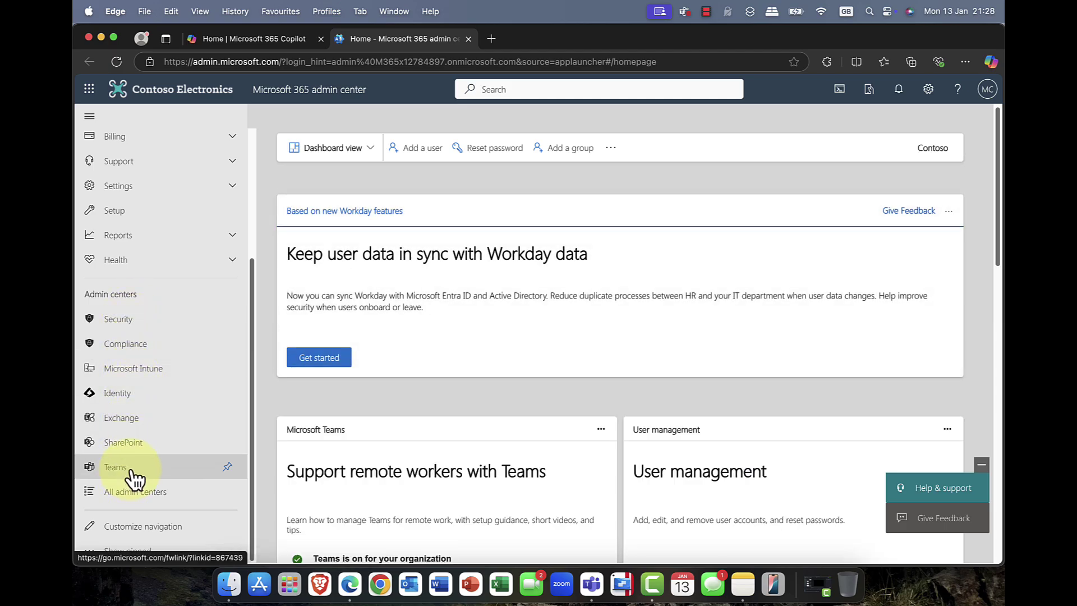
pyautogui.scroll(3, 132, 477)
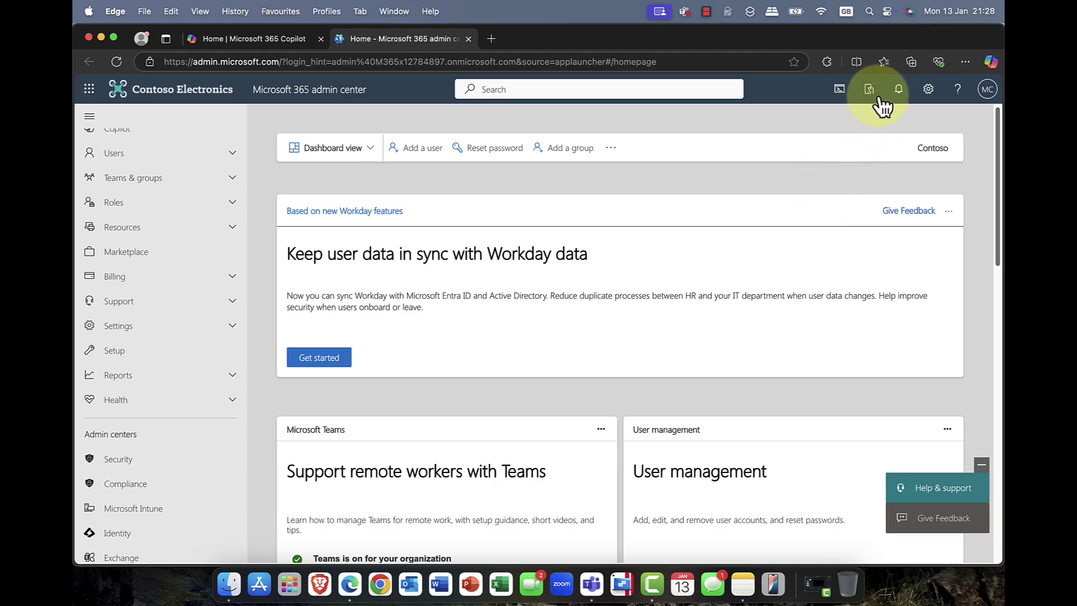
# Step: Open the Centro 365 panel from the Extensions menu and scroll through its 365 Admin link groups
pyautogui.click(827, 62)
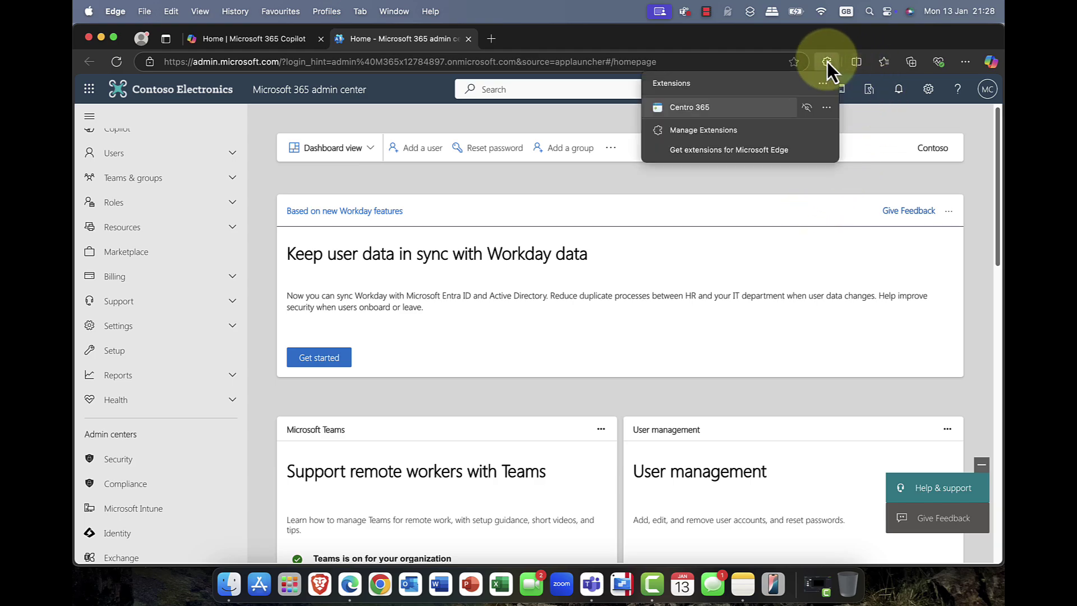
pyautogui.click(679, 106)
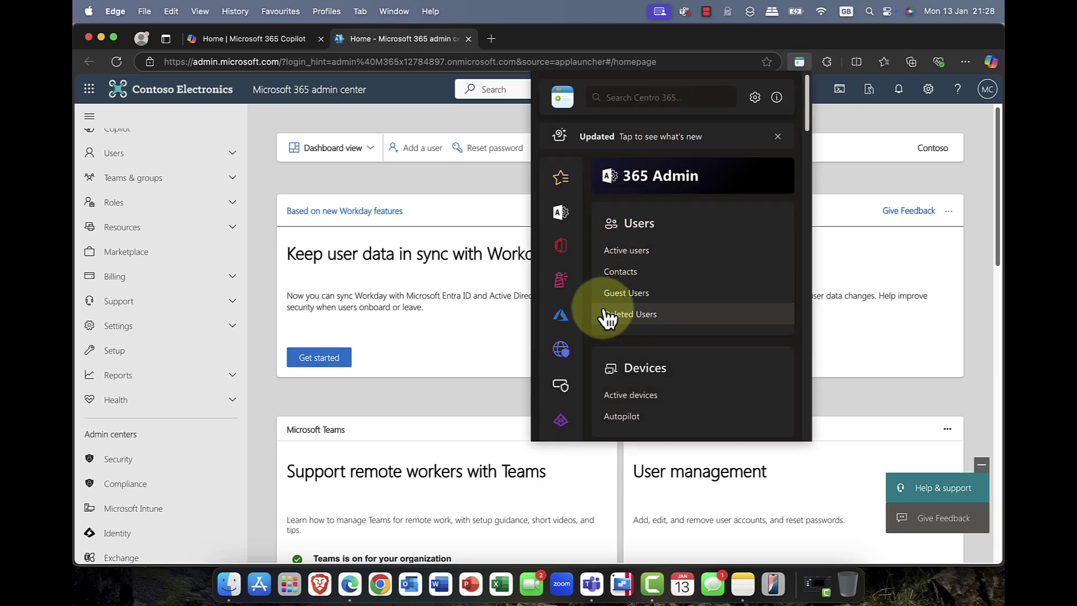
pyautogui.scroll(-1, 569, 227)
pyautogui.scroll(-5, 570, 227)
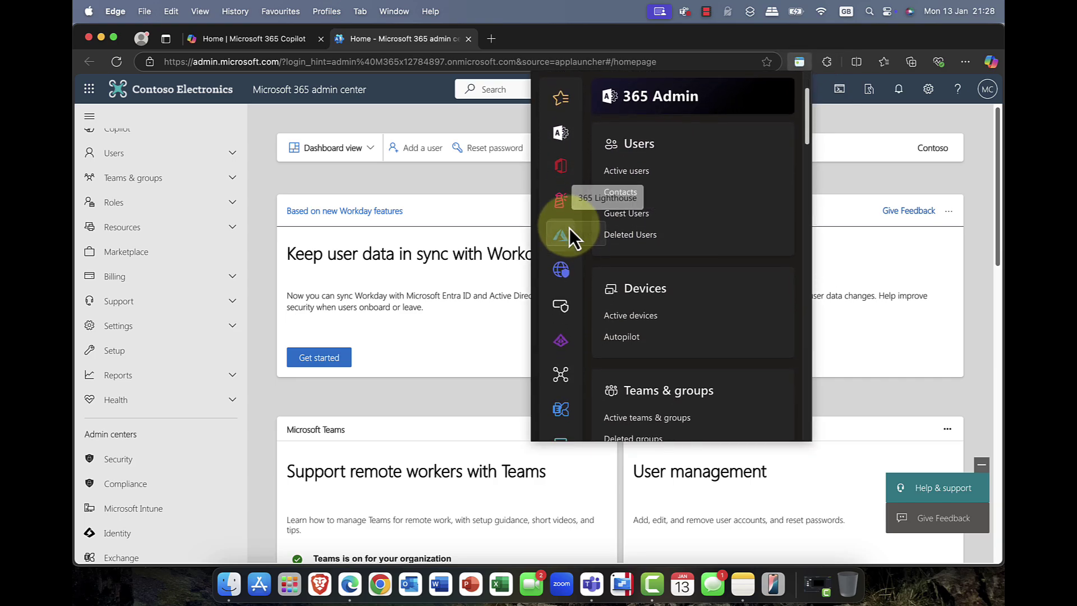
pyautogui.scroll(-5, 569, 227)
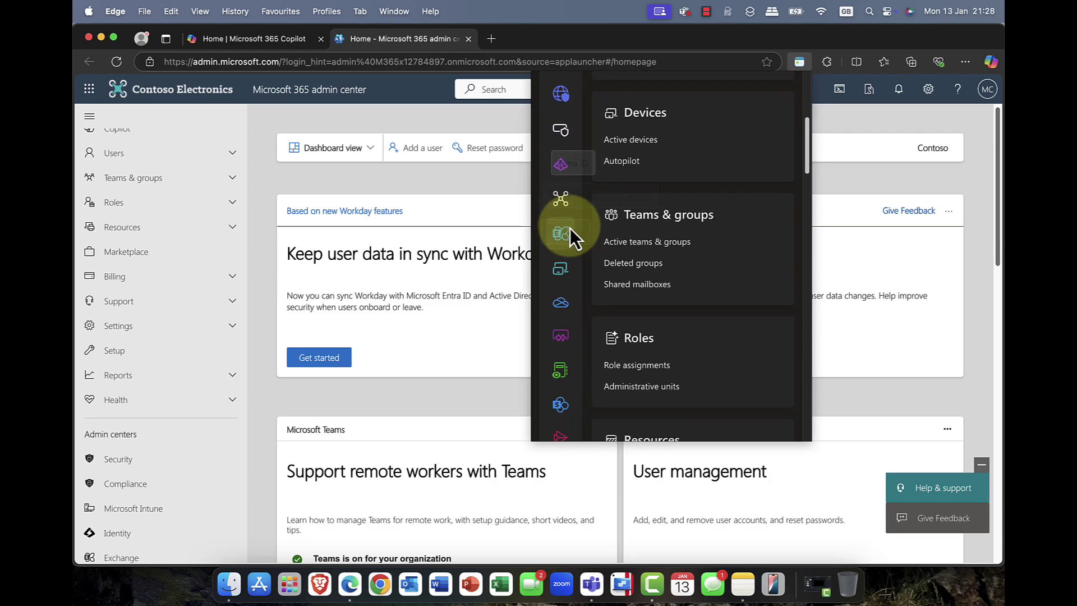
pyautogui.scroll(-8, 562, 227)
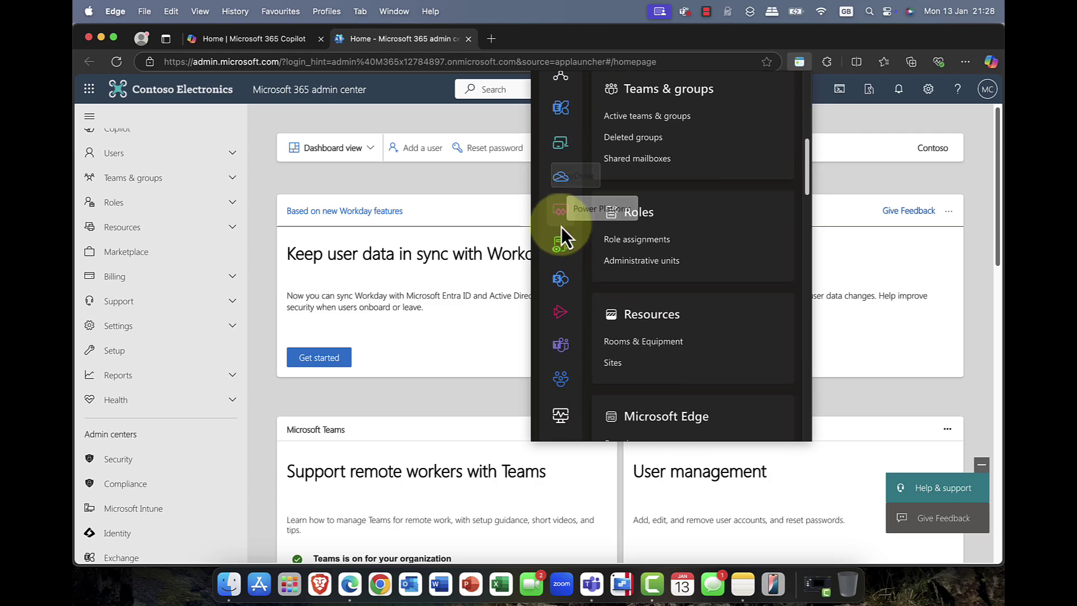
pyautogui.scroll(-6, 561, 226)
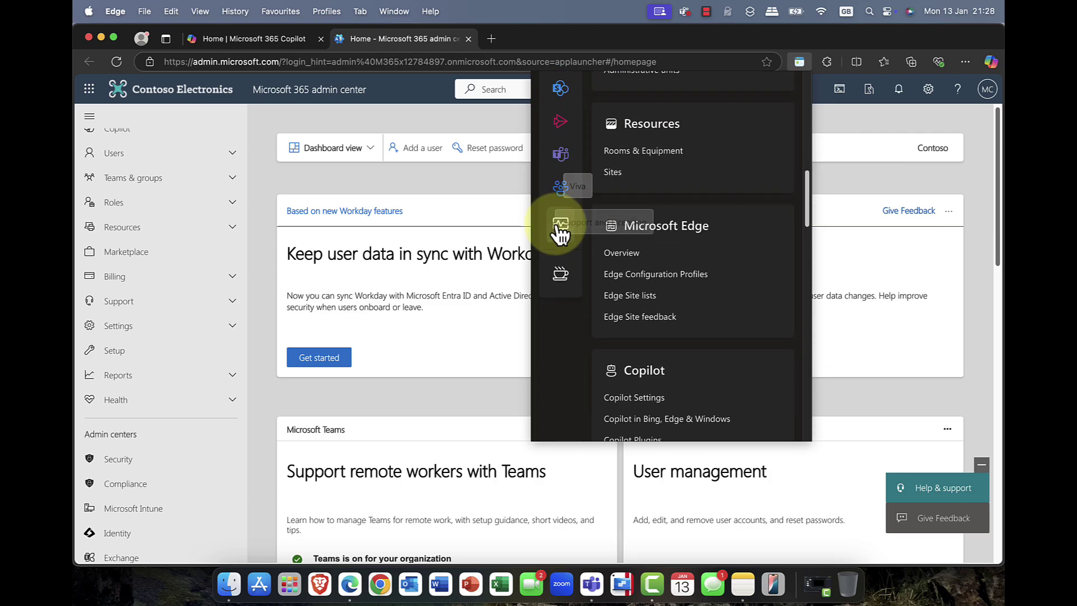
pyautogui.scroll(-12, 631, 243)
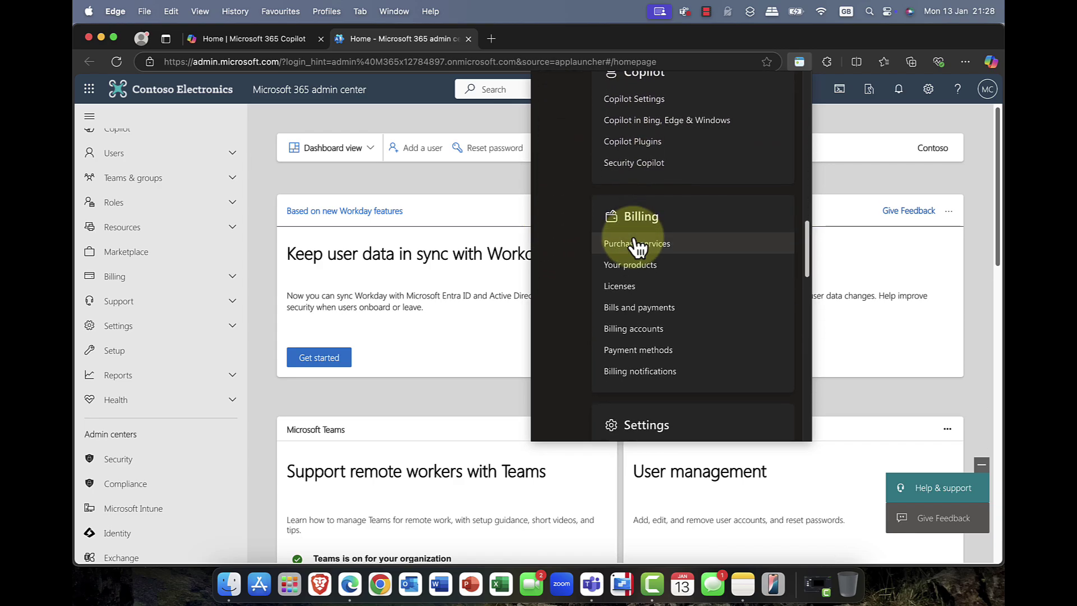
pyautogui.scroll(-7, 632, 247)
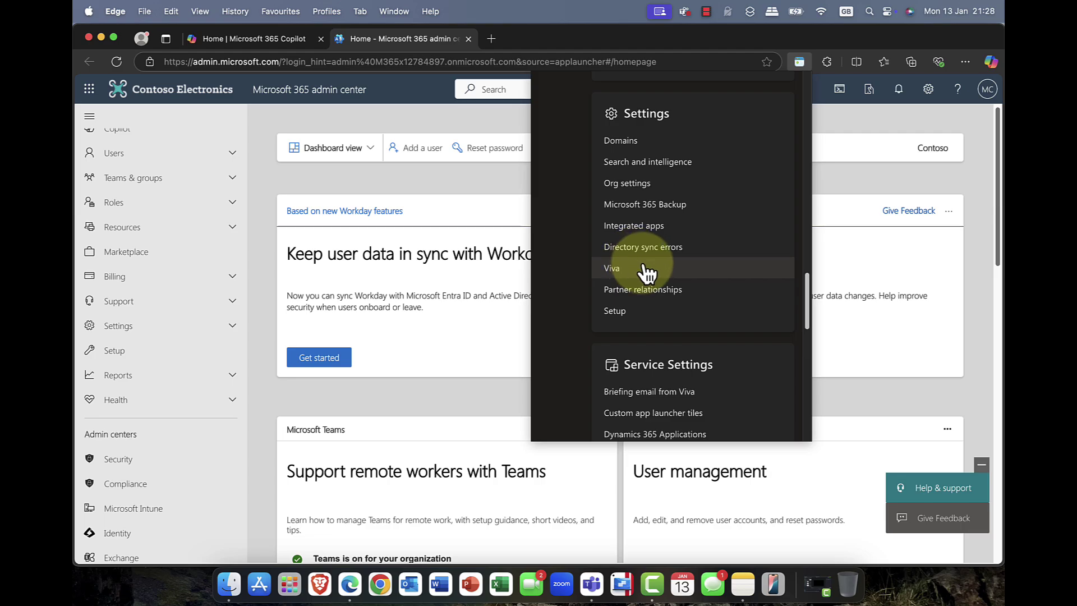
pyautogui.scroll(-3, 642, 263)
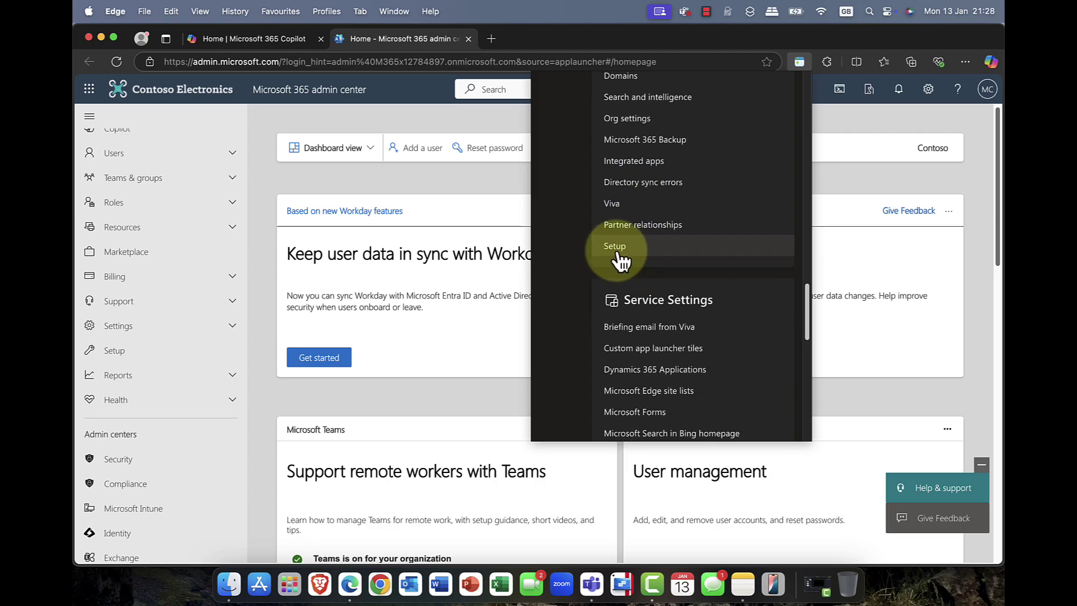
pyautogui.scroll(3, 621, 258)
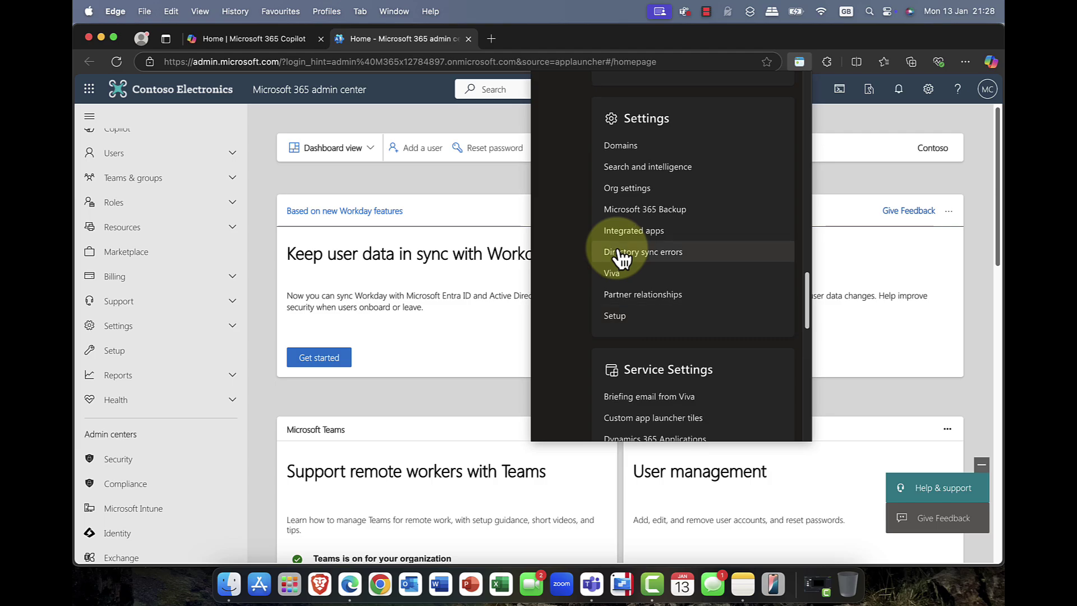
pyautogui.scroll(-8, 621, 258)
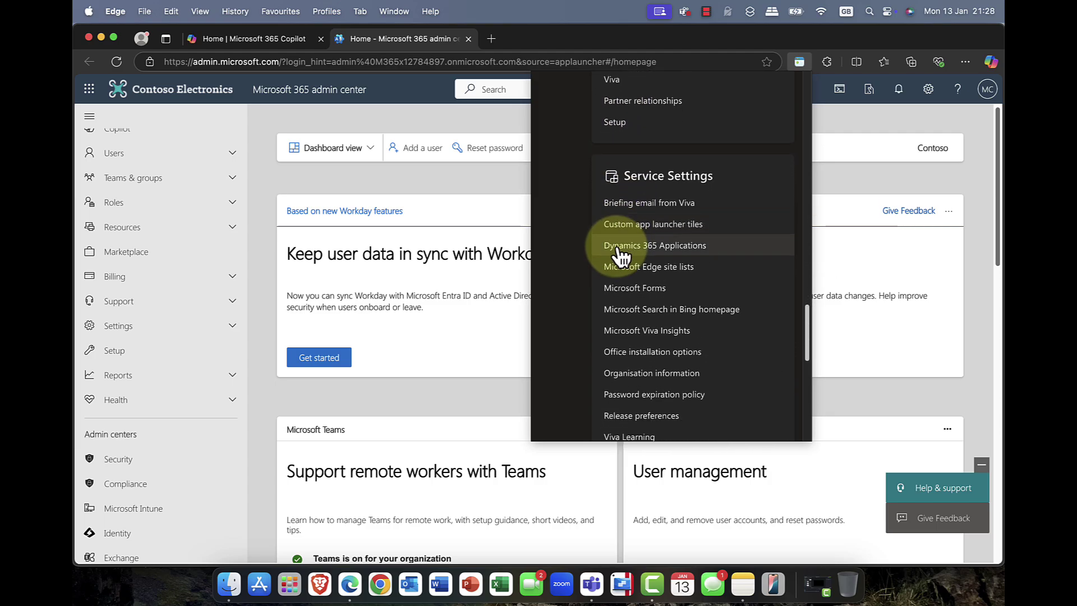
pyautogui.scroll(-12, 622, 258)
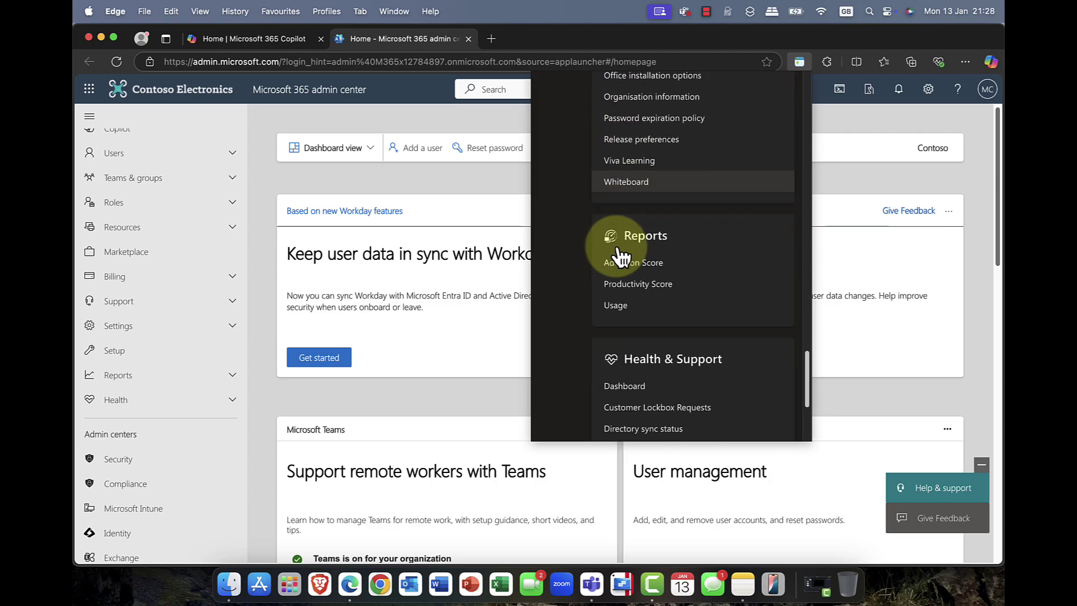
pyautogui.scroll(-8, 621, 258)
pyautogui.scroll(20, 621, 255)
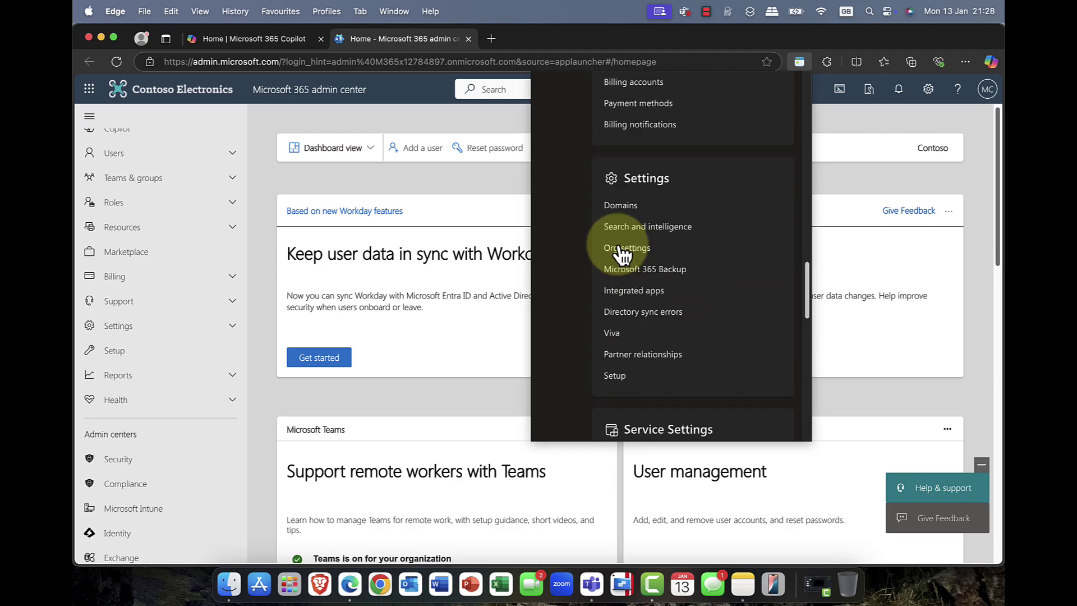
pyautogui.scroll(15, 621, 255)
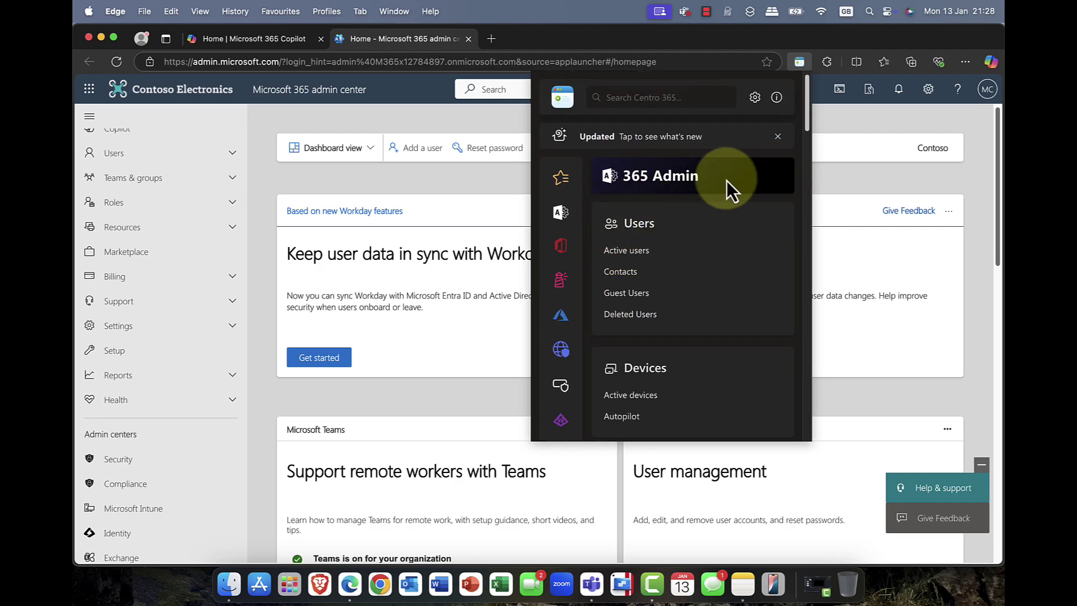
# Step: In Centro 365 settings, switch off the 365 Lighthouse sidebar toggle and browse toward the favourites
pyautogui.click(755, 98)
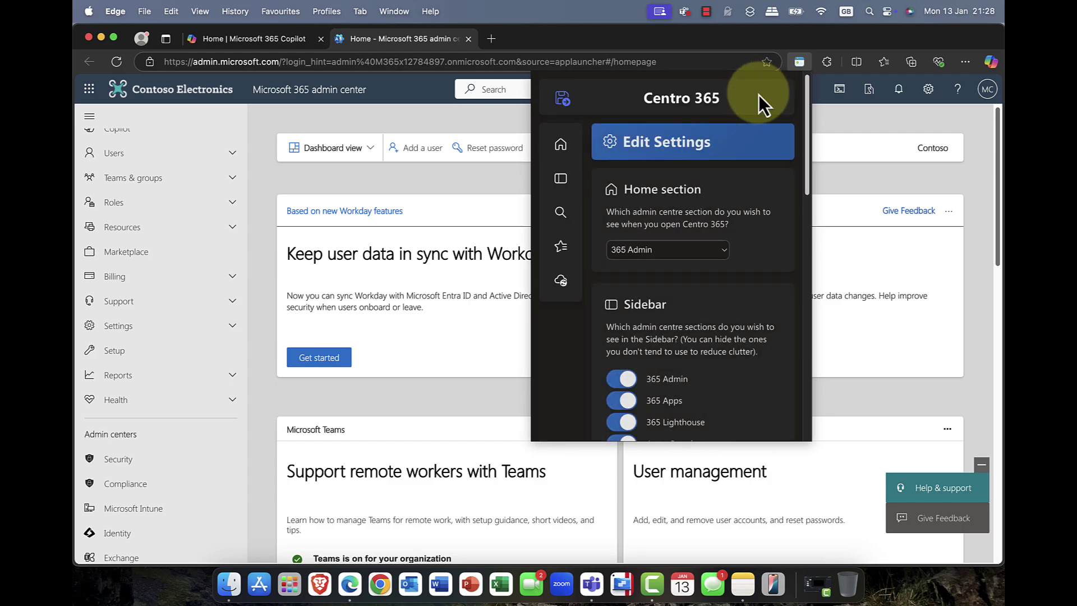
pyautogui.click(560, 179)
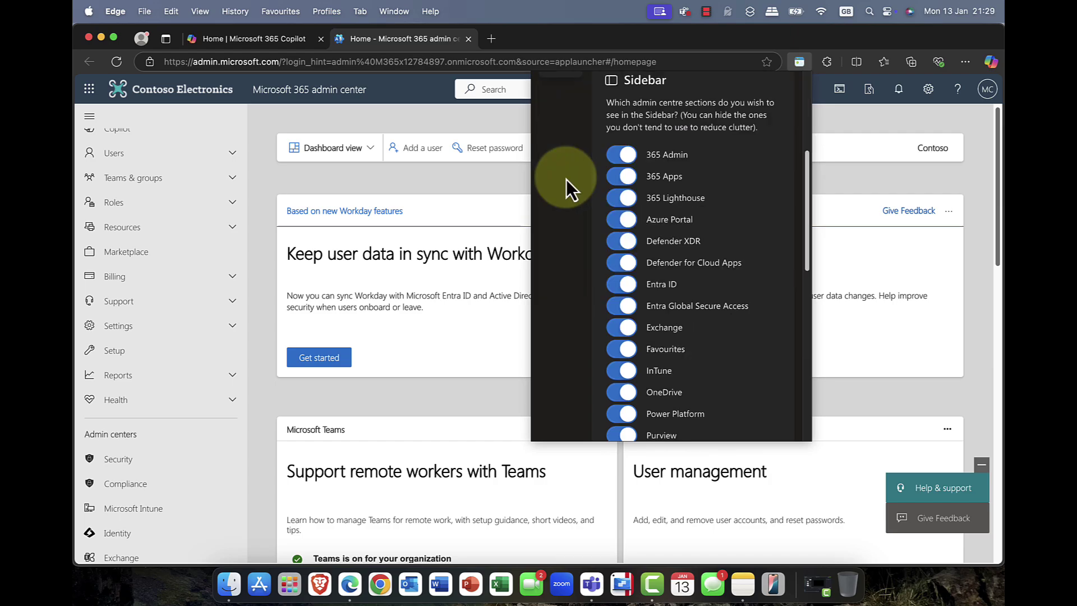
pyautogui.click(627, 197)
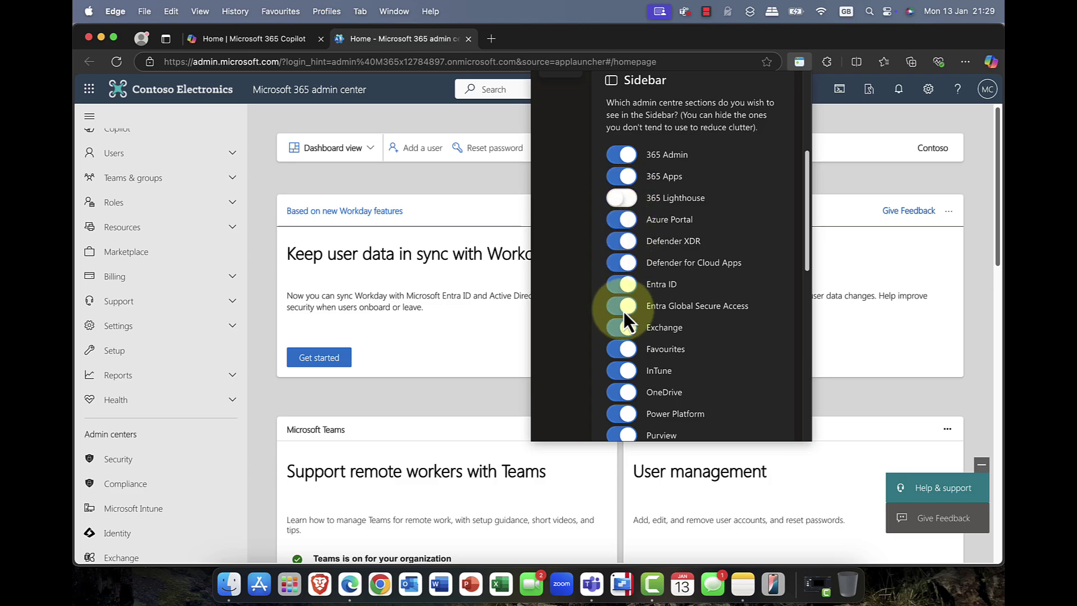
pyautogui.scroll(-5, 637, 294)
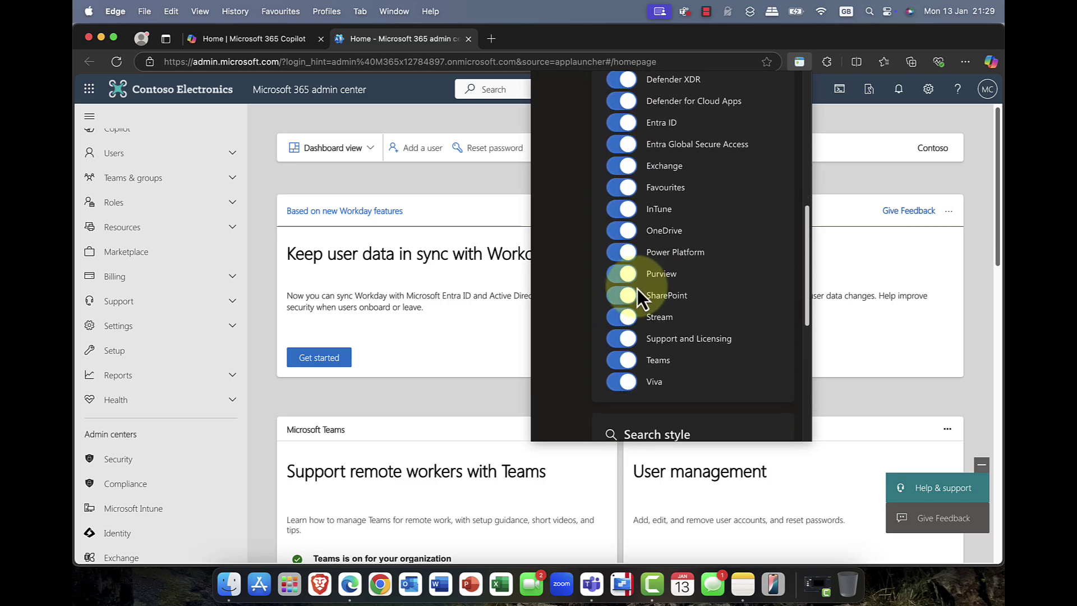
pyautogui.scroll(-3, 634, 285)
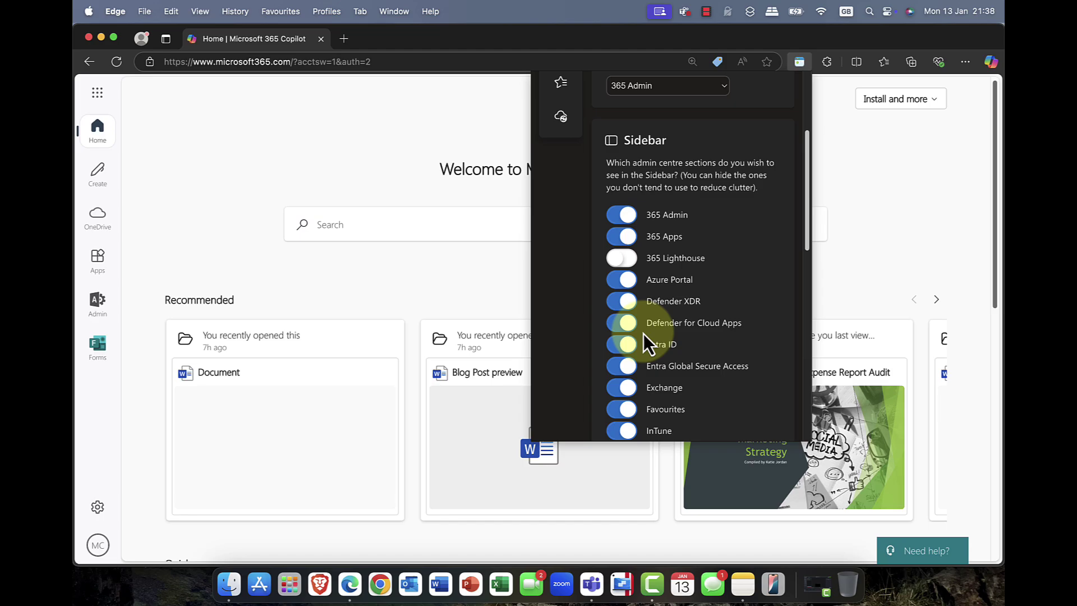
pyautogui.scroll(5, 643, 334)
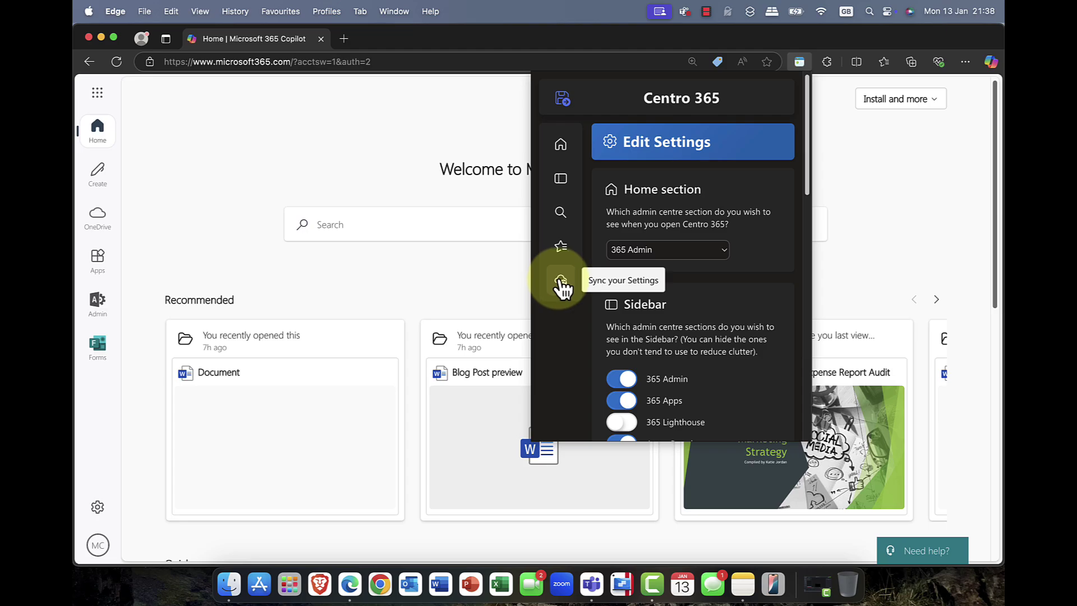
pyautogui.click(564, 147)
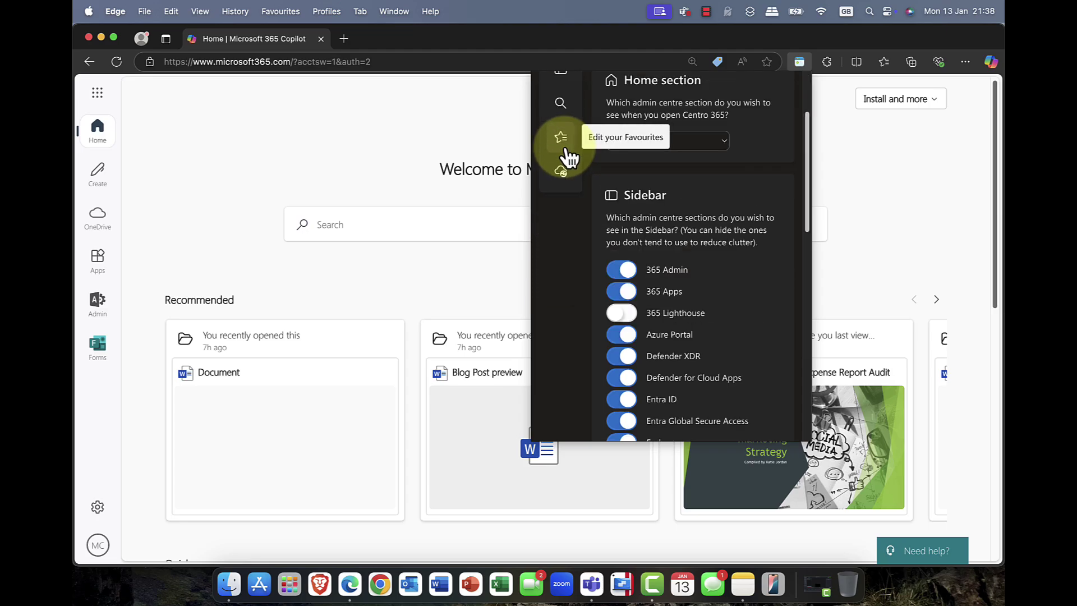
pyautogui.scroll(3, 584, 98)
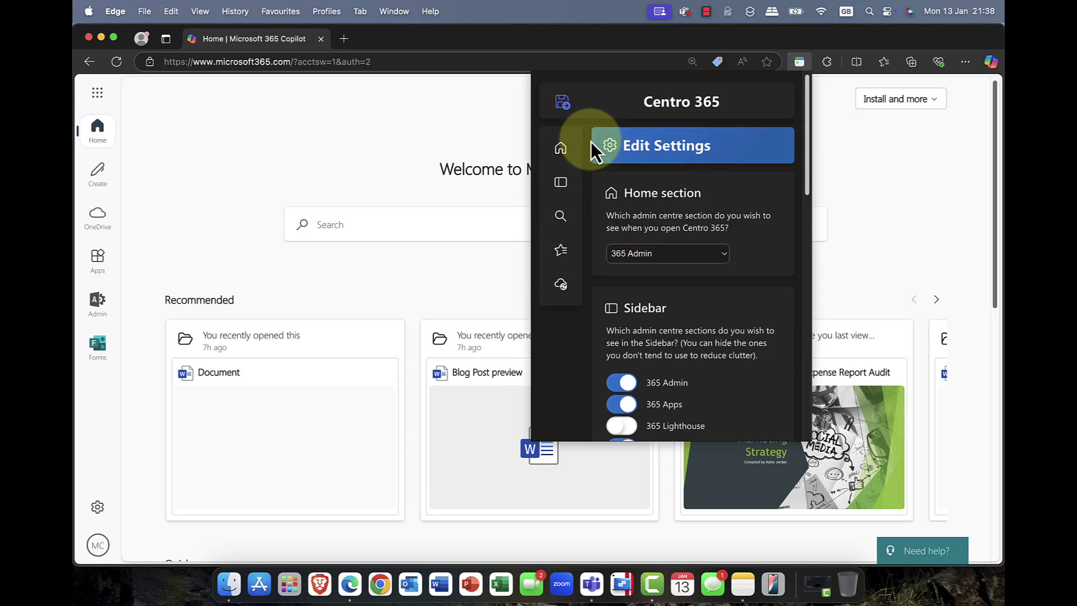
pyautogui.click(560, 102)
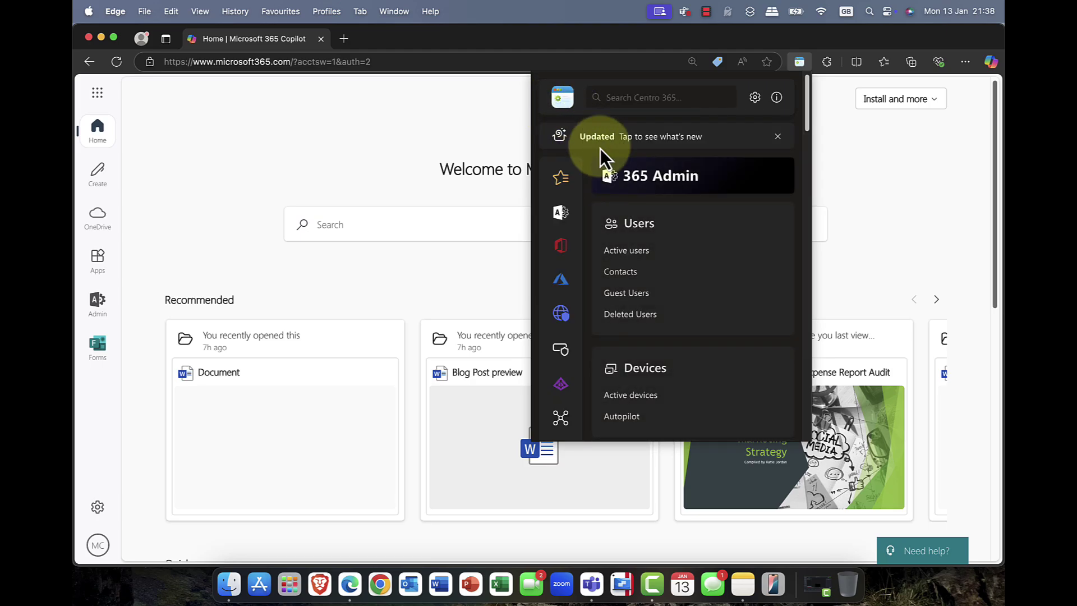
pyautogui.click(565, 178)
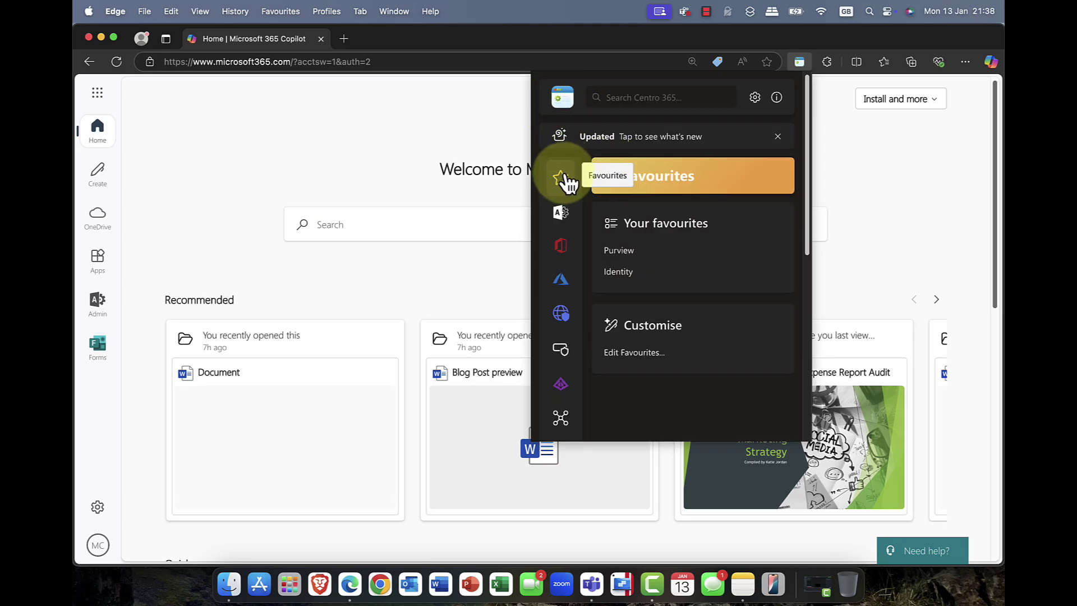
pyautogui.click(627, 354)
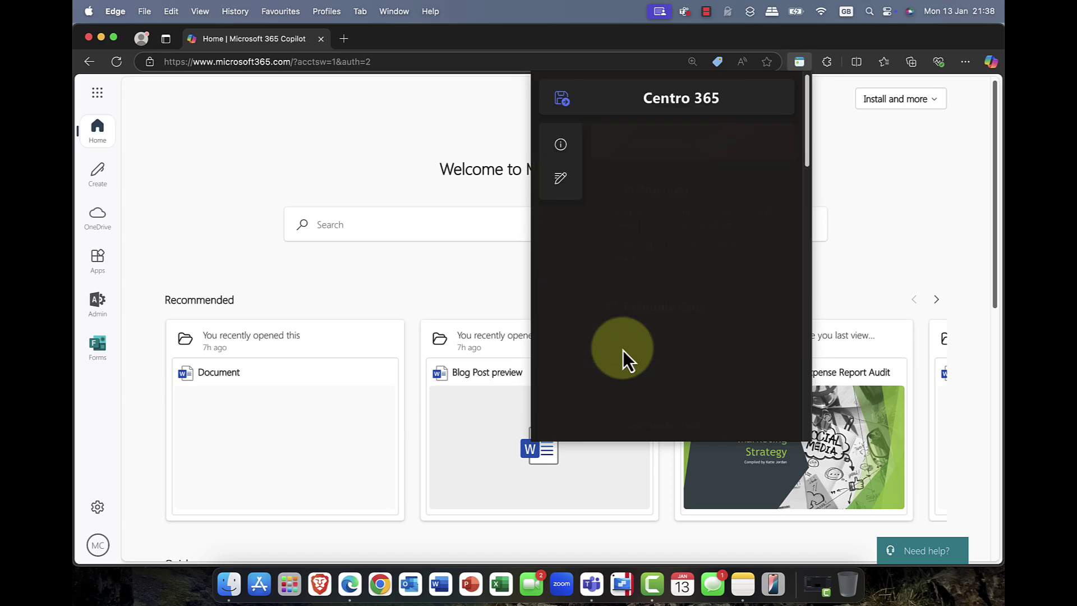
pyautogui.scroll(-5, 695, 309)
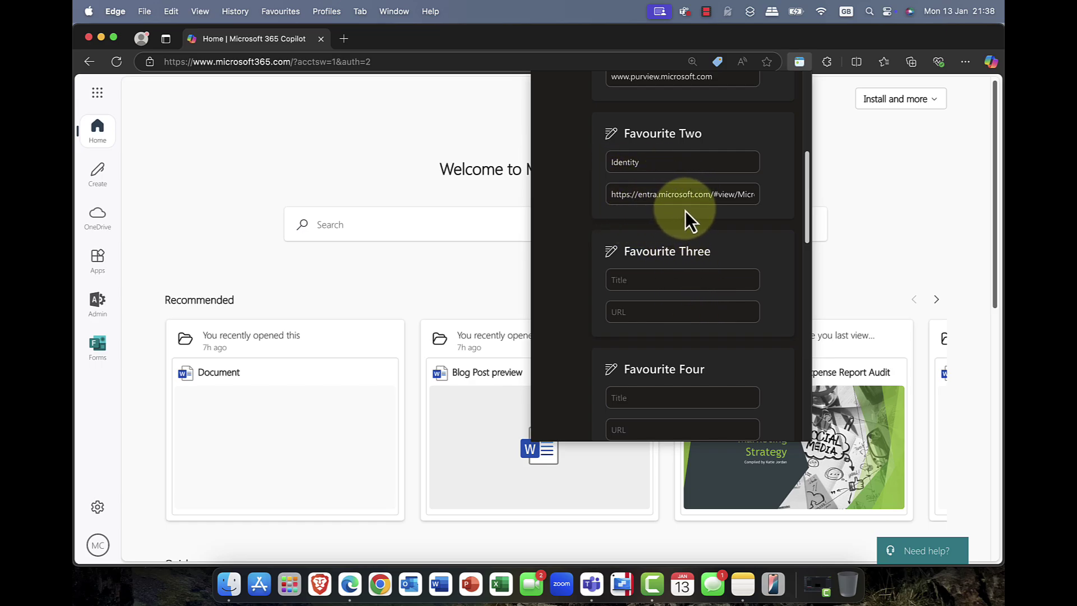
pyautogui.scroll(-10, 685, 212)
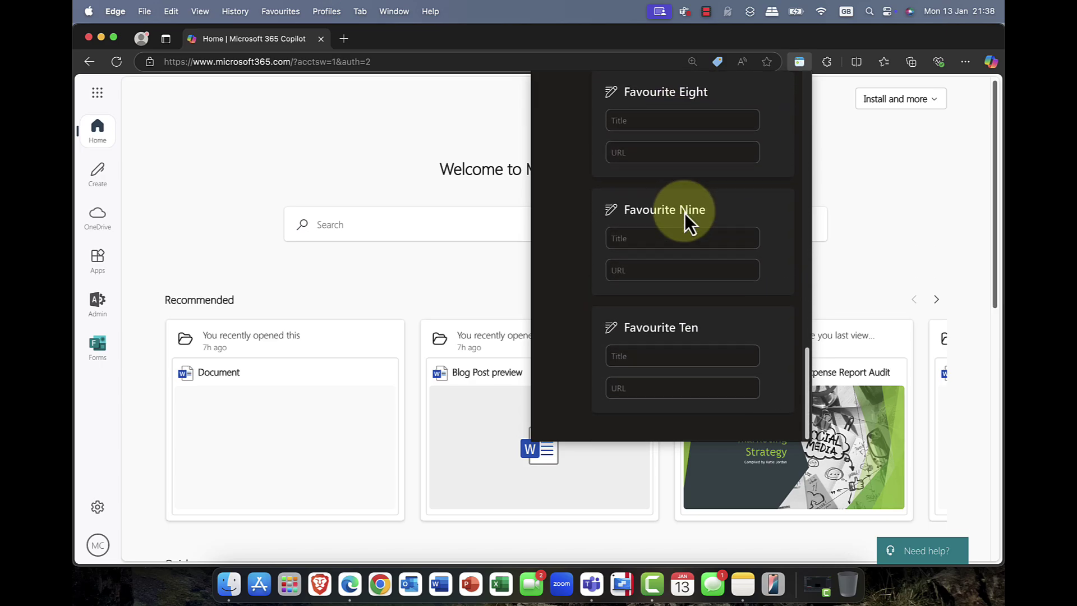
pyautogui.scroll(10, 696, 326)
pyautogui.scroll(4, 695, 324)
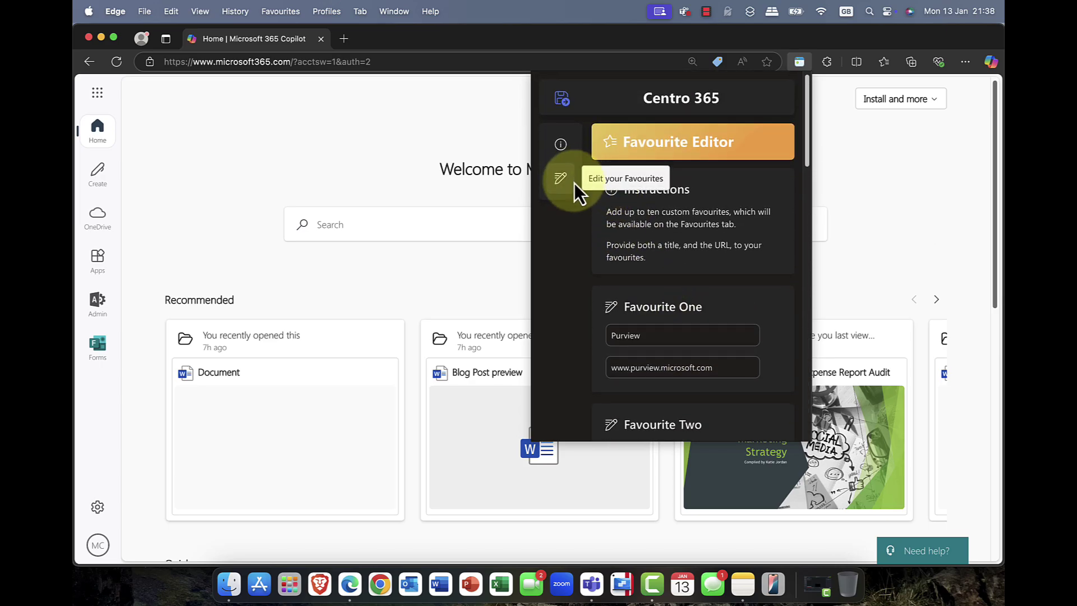
pyautogui.click(566, 102)
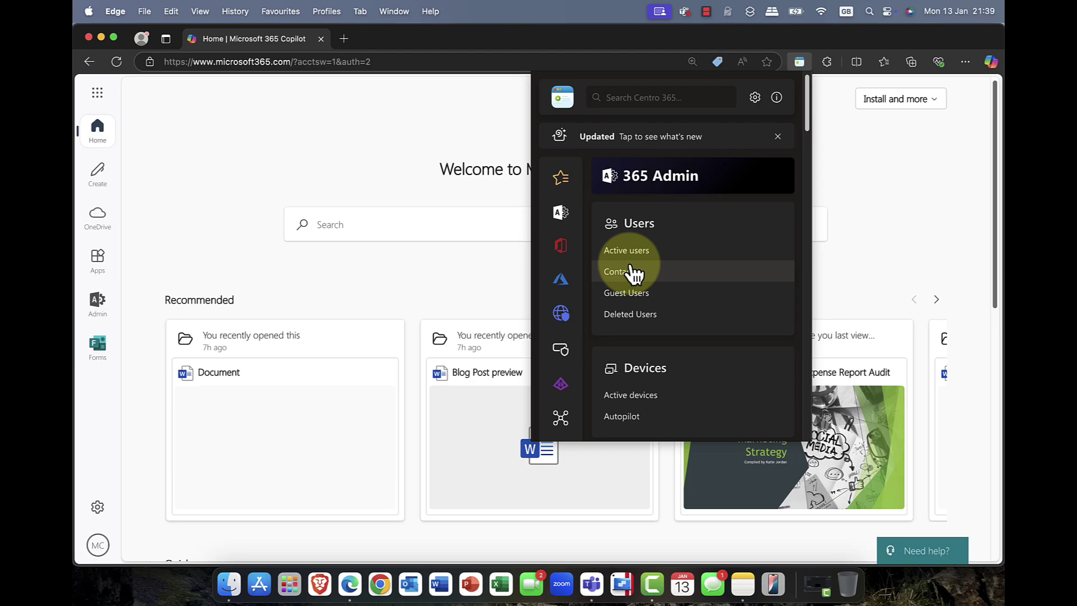
# Step: From the Centro 365 popup, open Users > Active users in a new tab
pyautogui.scroll(-5, 633, 273)
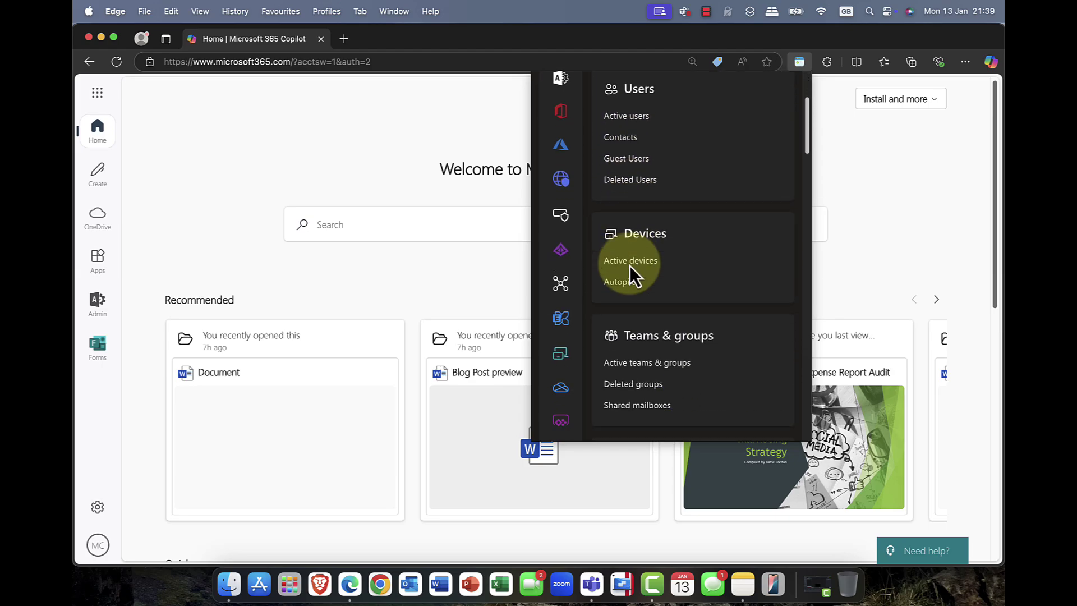
pyautogui.scroll(5, 634, 273)
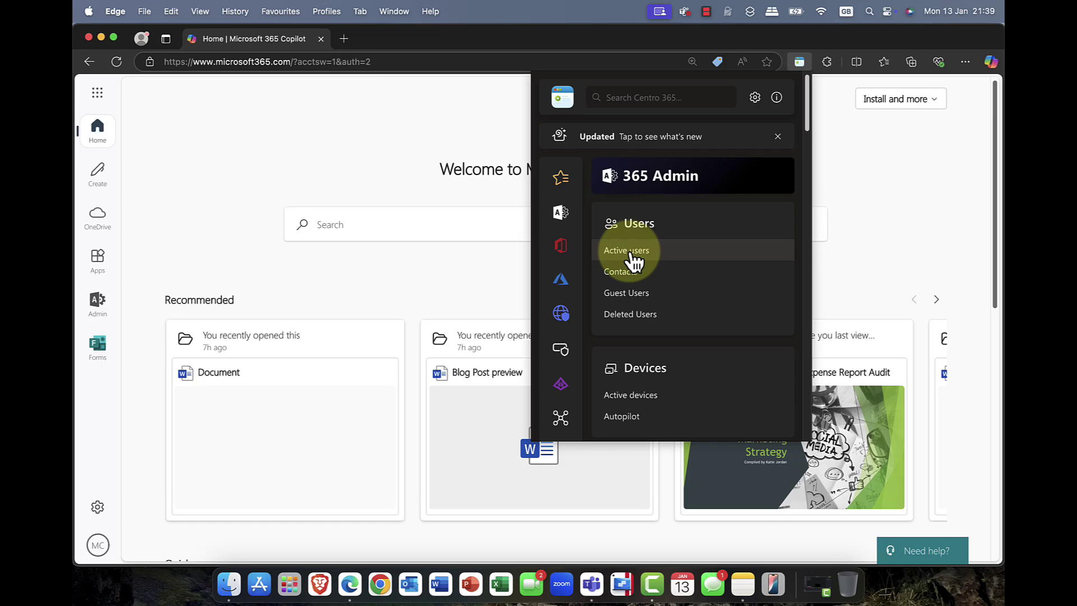
pyautogui.click(628, 253)
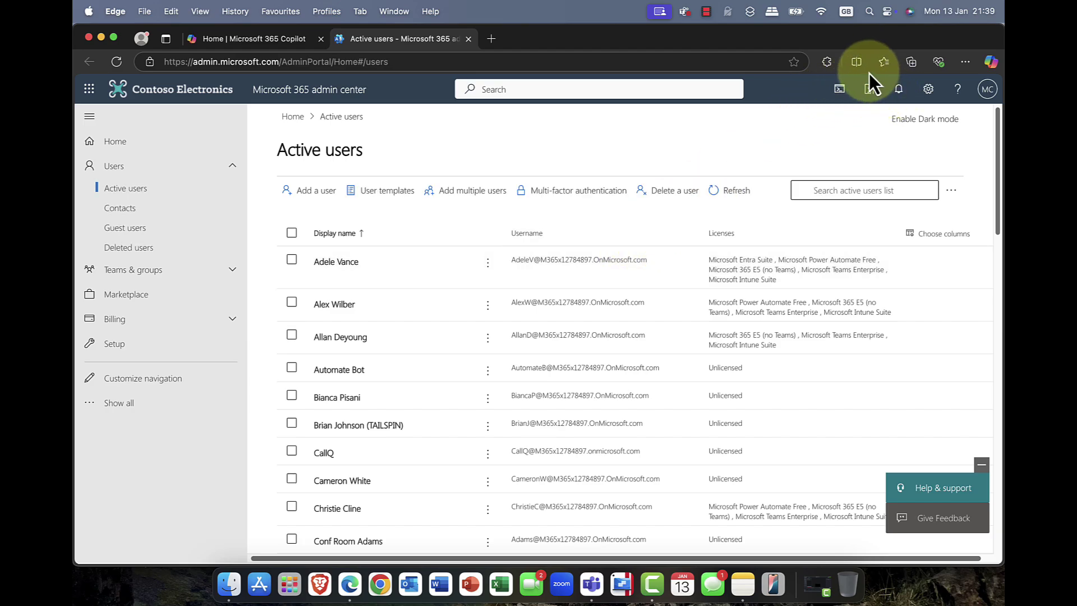
# Step: Open the Centro 365 panel from Edge's extensions menu over the Active users list
pyautogui.click(825, 64)
pyautogui.click(688, 108)
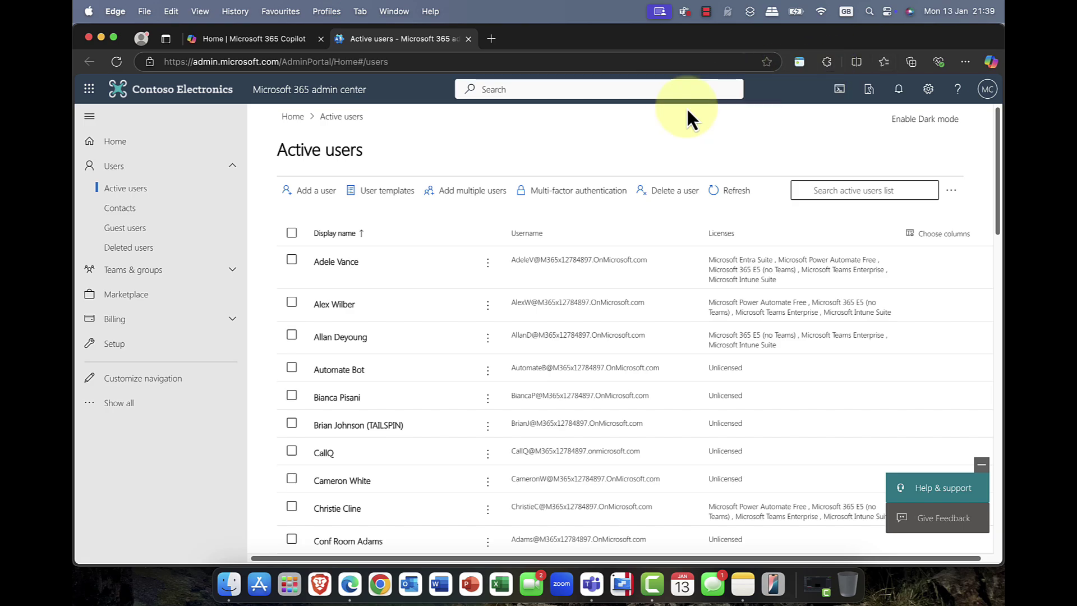